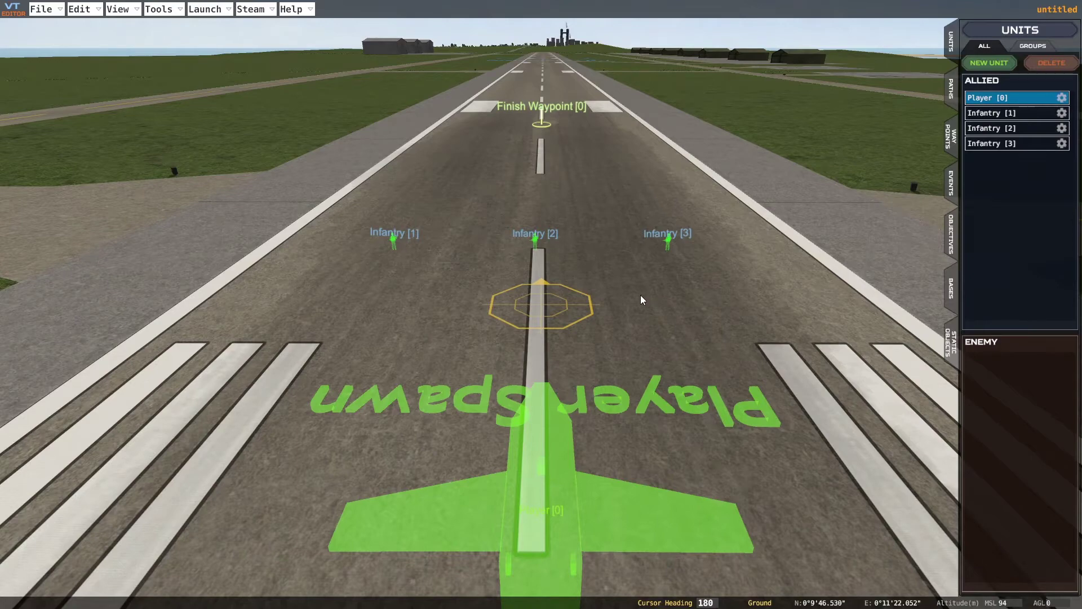
Review the scenario's global values, checking the Fired and Completed entries for Events 1, 2 and 3
scroll(640, 295, "down", 5)
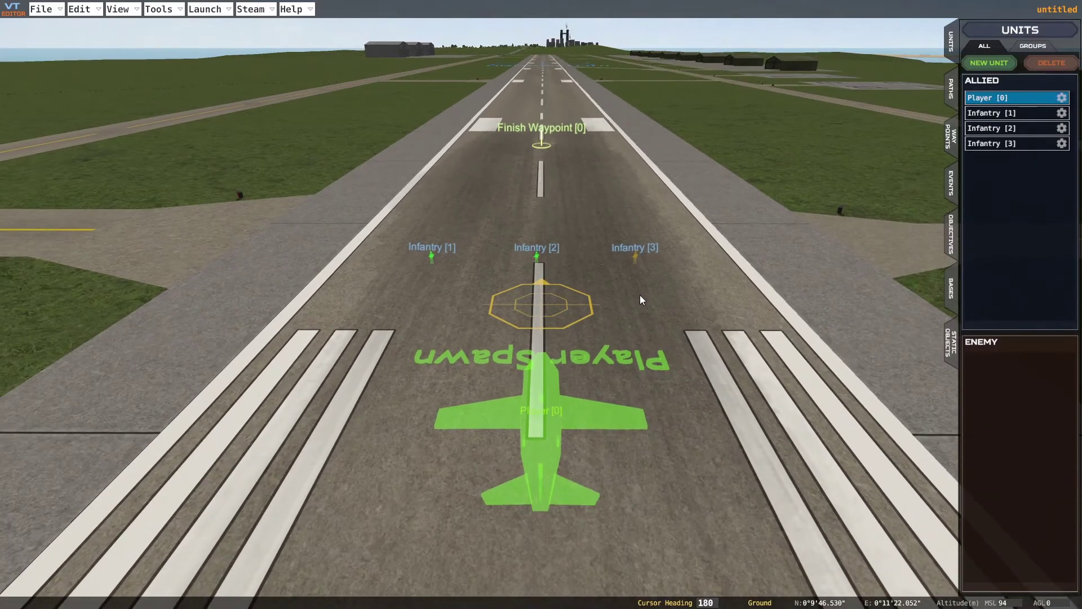
left_click(90, 12)
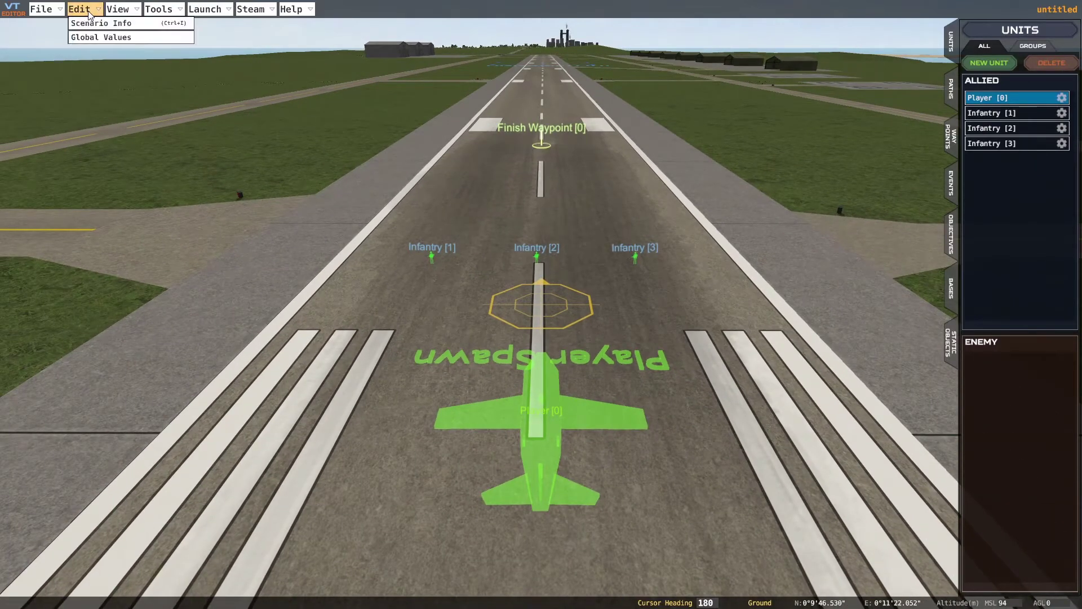
left_click(92, 37)
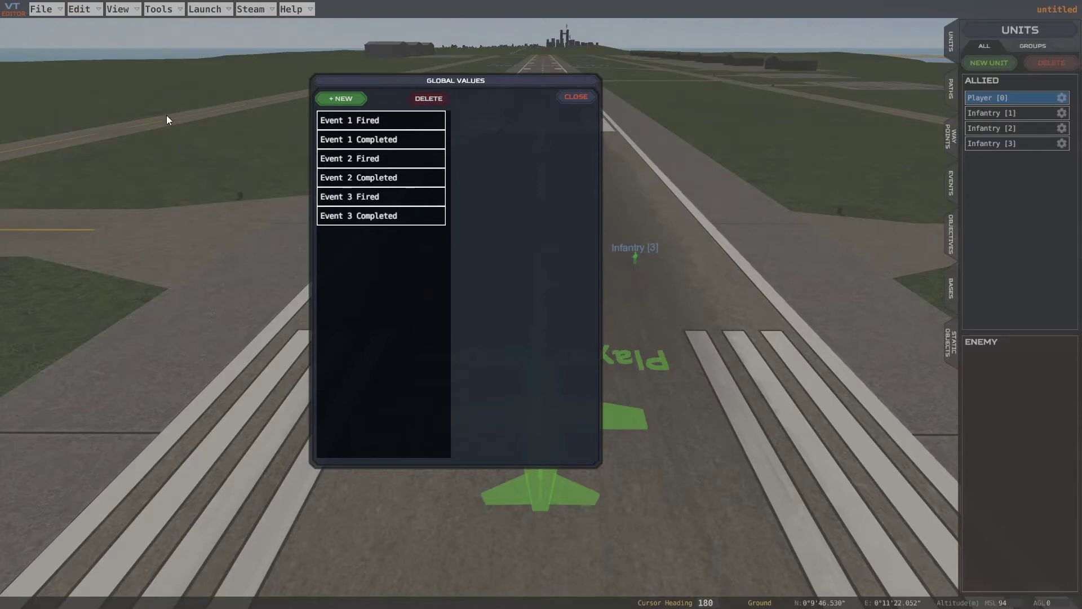
left_click(405, 121)
left_click(403, 139)
left_click(403, 158)
left_click(402, 180)
left_click(402, 197)
left_click(400, 215)
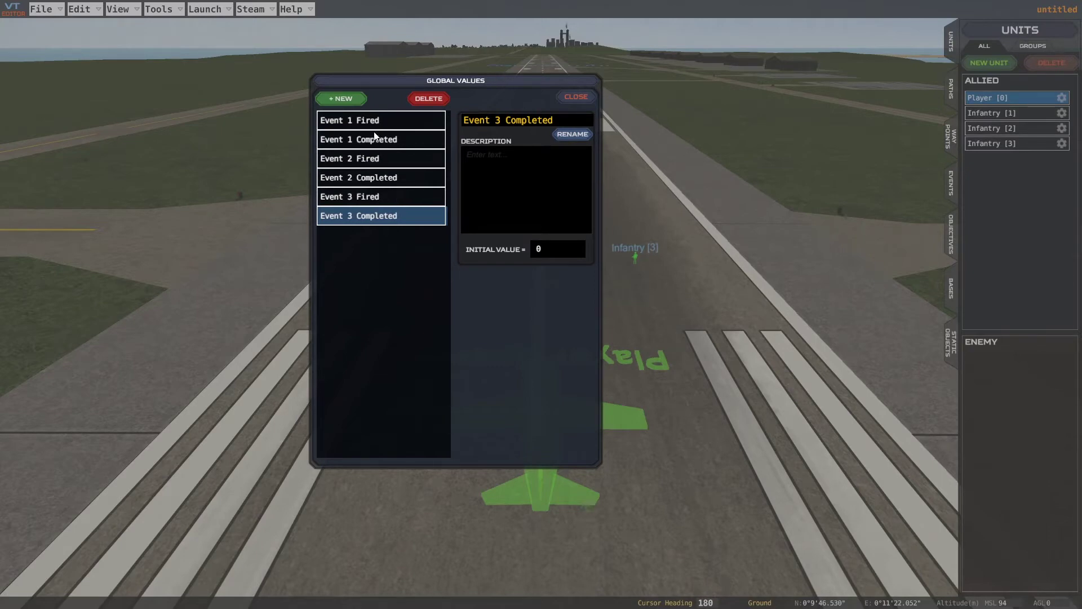
left_click(582, 98)
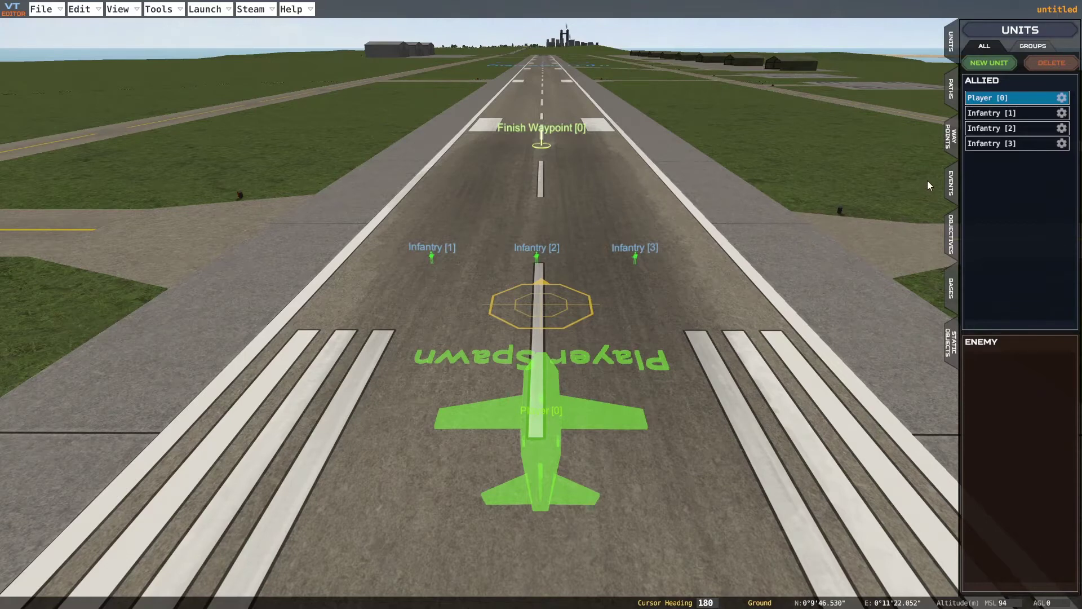
Look through the scenario's sequence, trigger and timed event lists
left_click(952, 181)
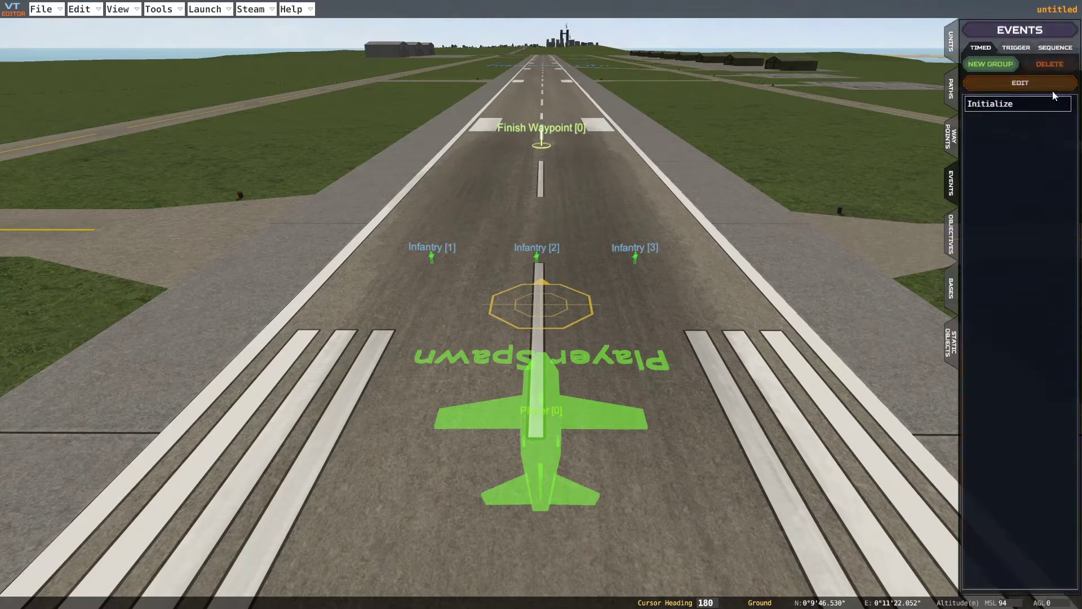
left_click(1056, 48)
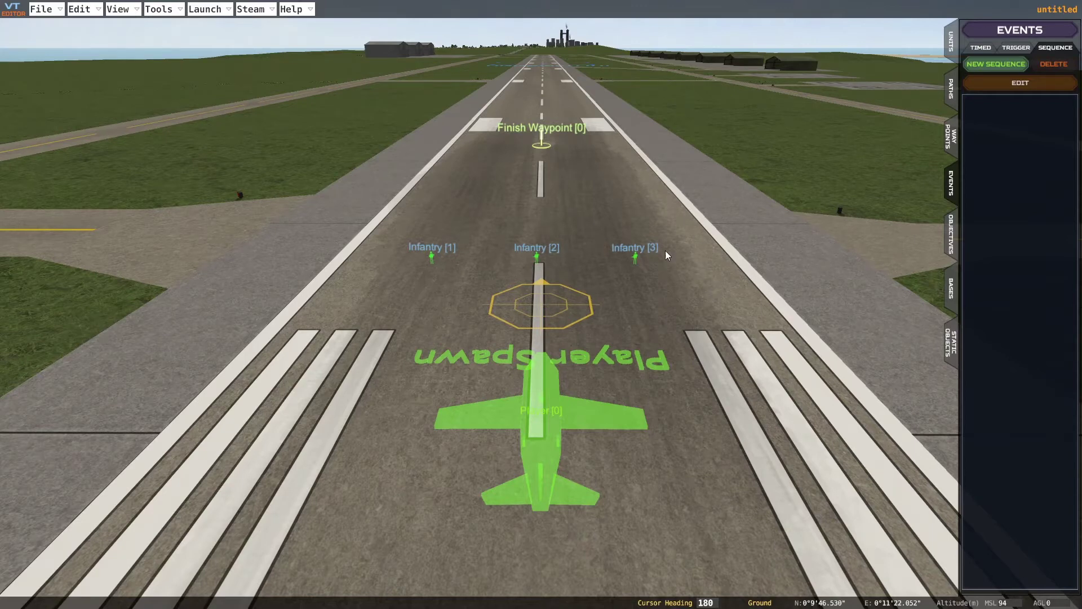
left_click(1020, 48)
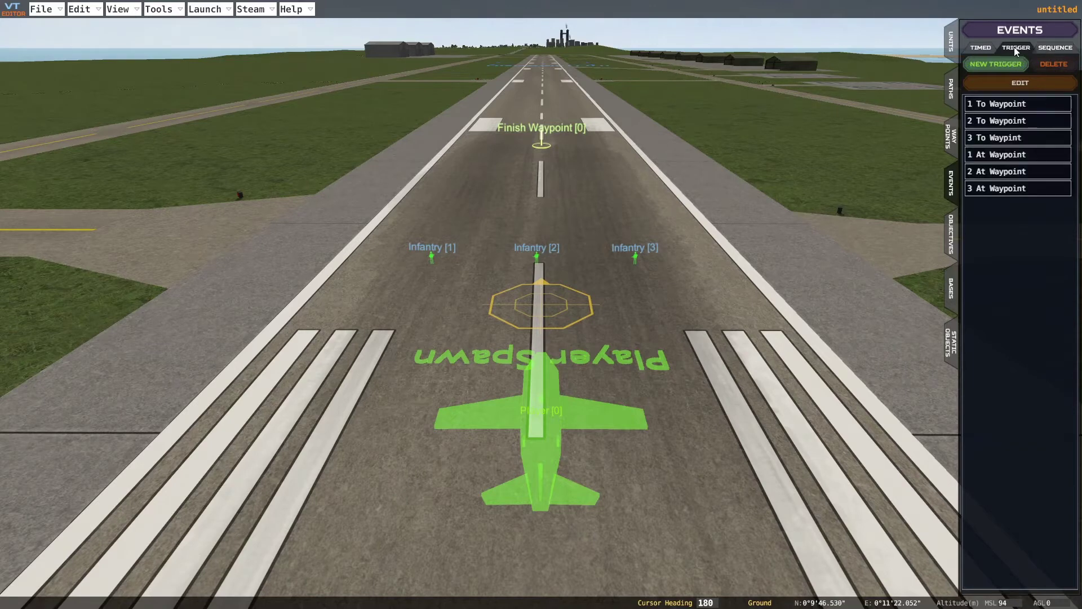
left_click(982, 48)
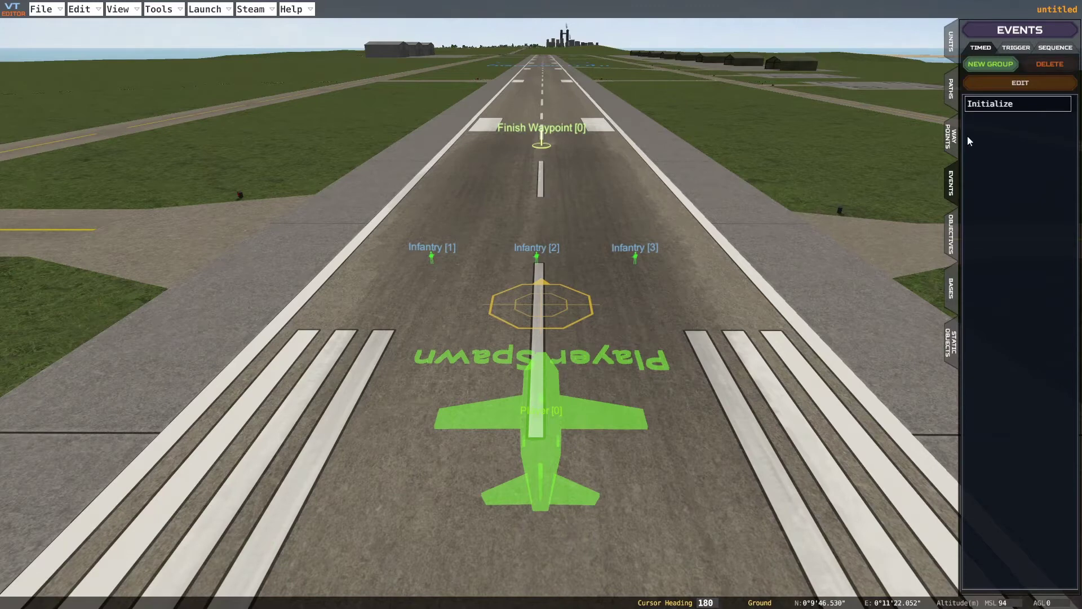
Examine the Initialize timed event group's conditional action, including its IF and ELSE IF conditions
double_click(1023, 106)
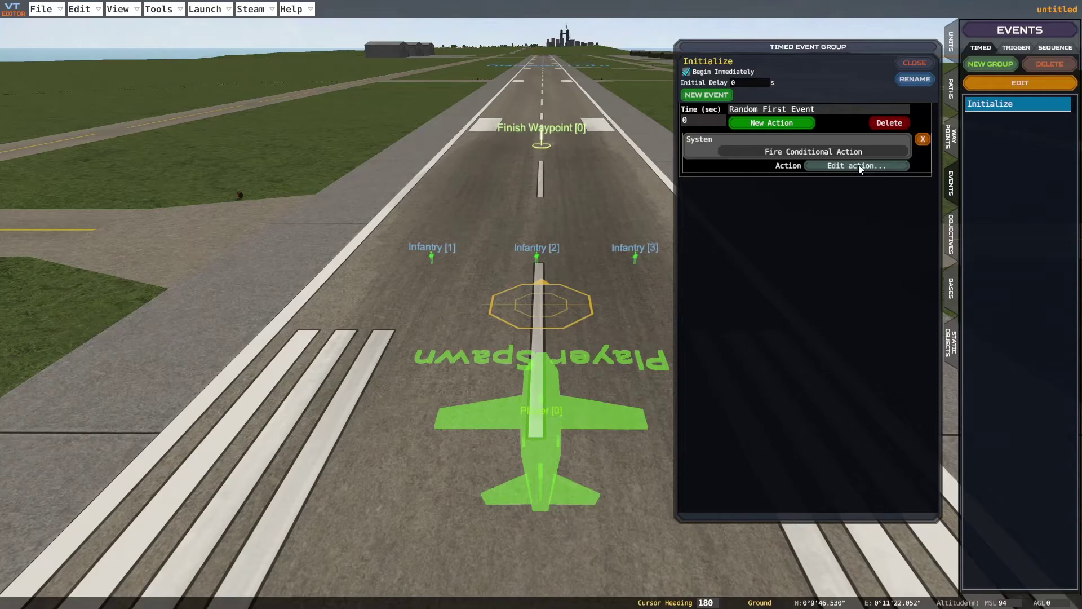
left_click(859, 166)
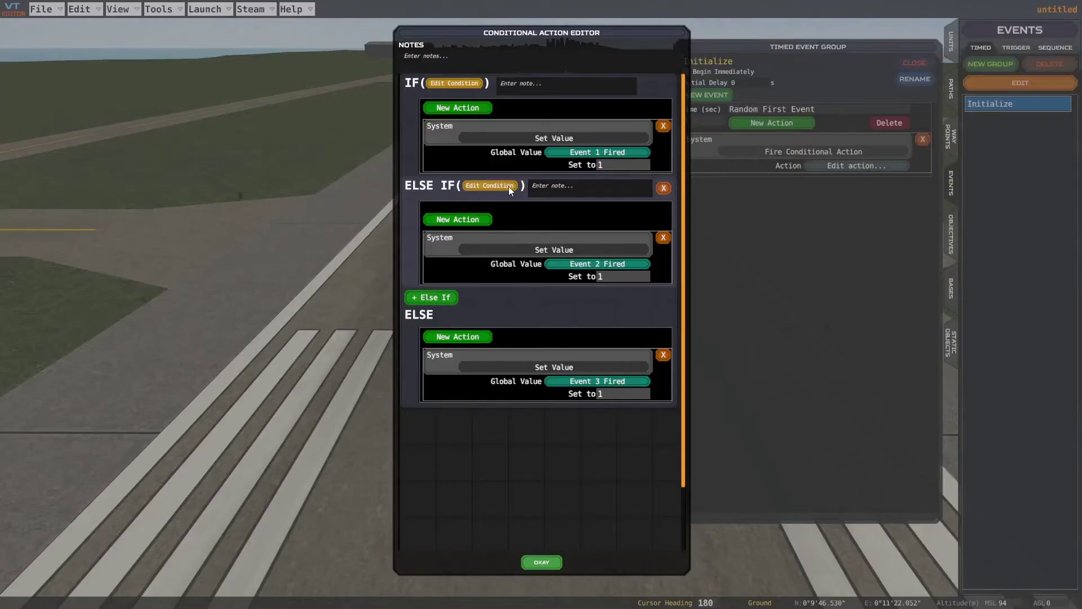
left_click(463, 85)
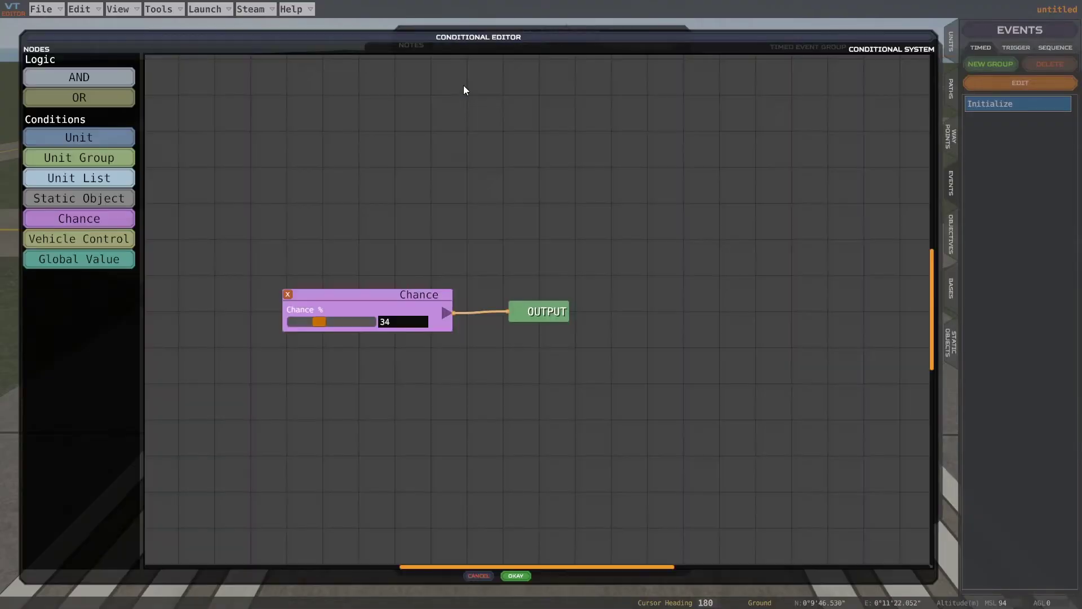
left_click(515, 575)
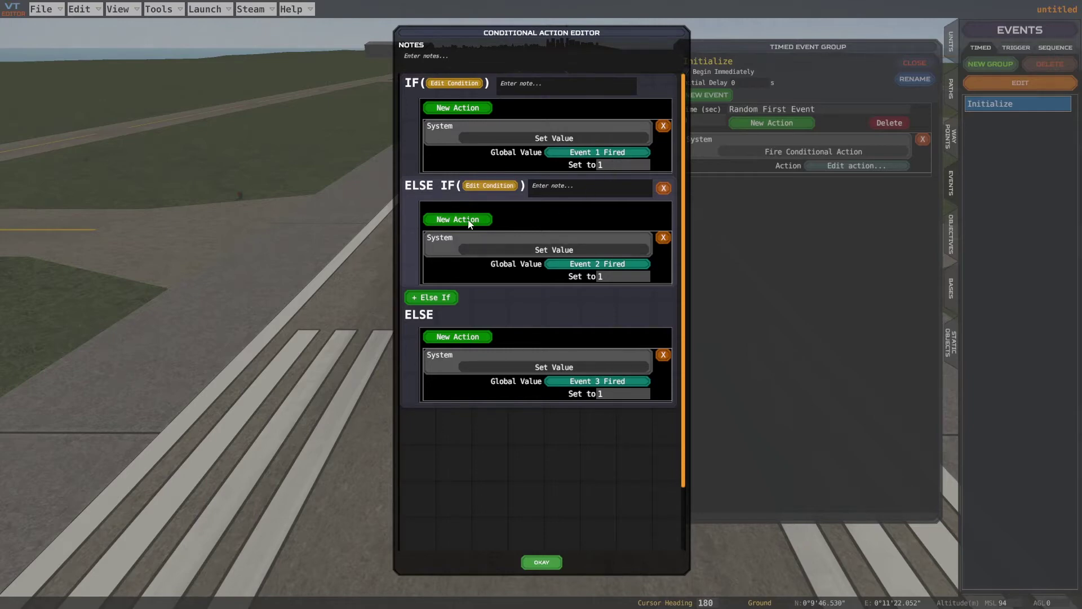
left_click(482, 186)
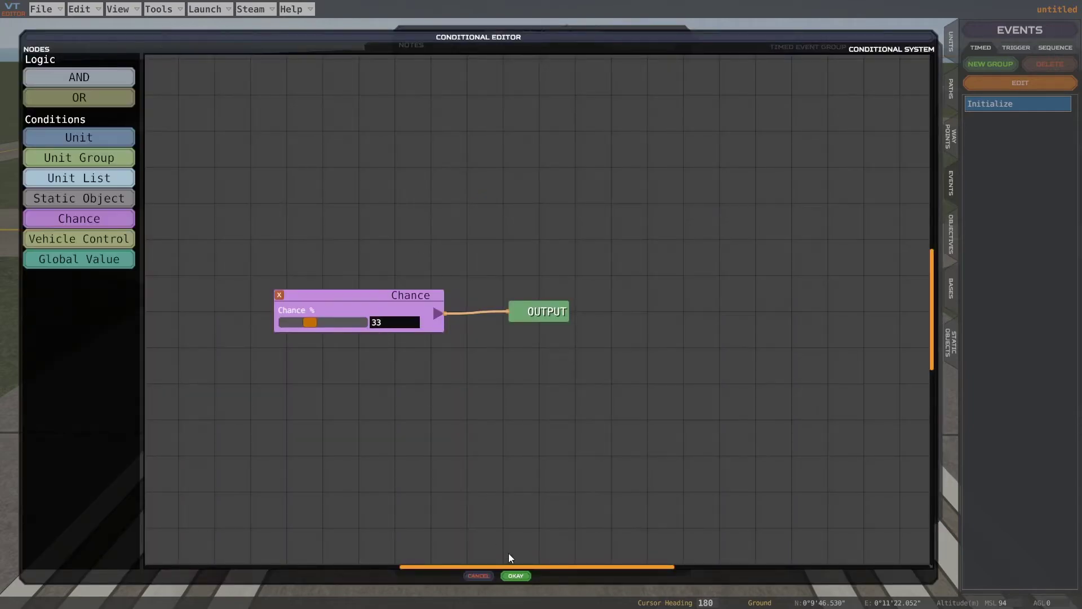
left_click(515, 576)
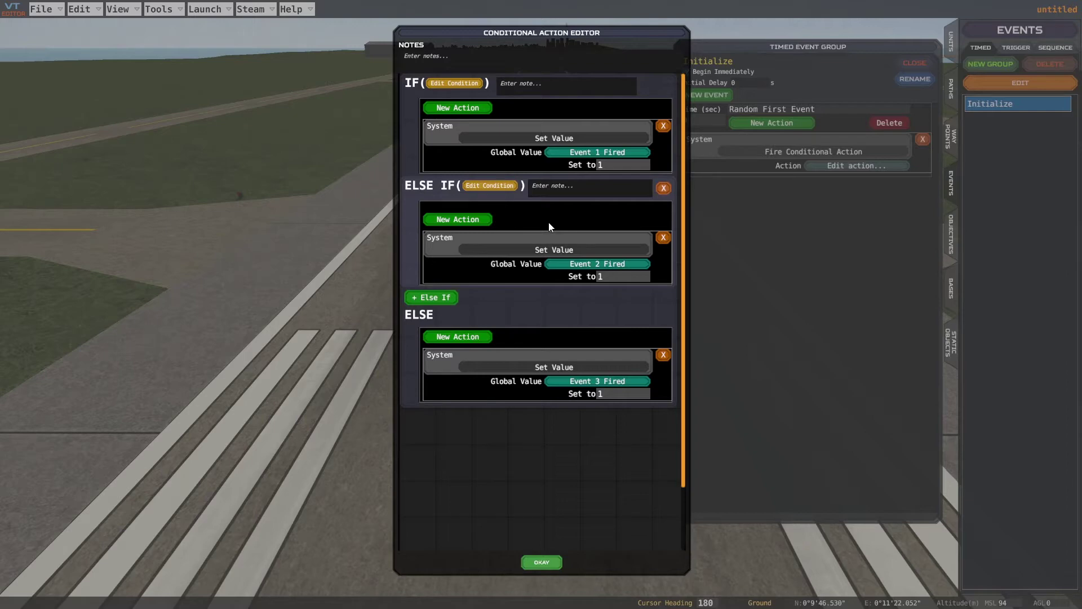
left_click(541, 563)
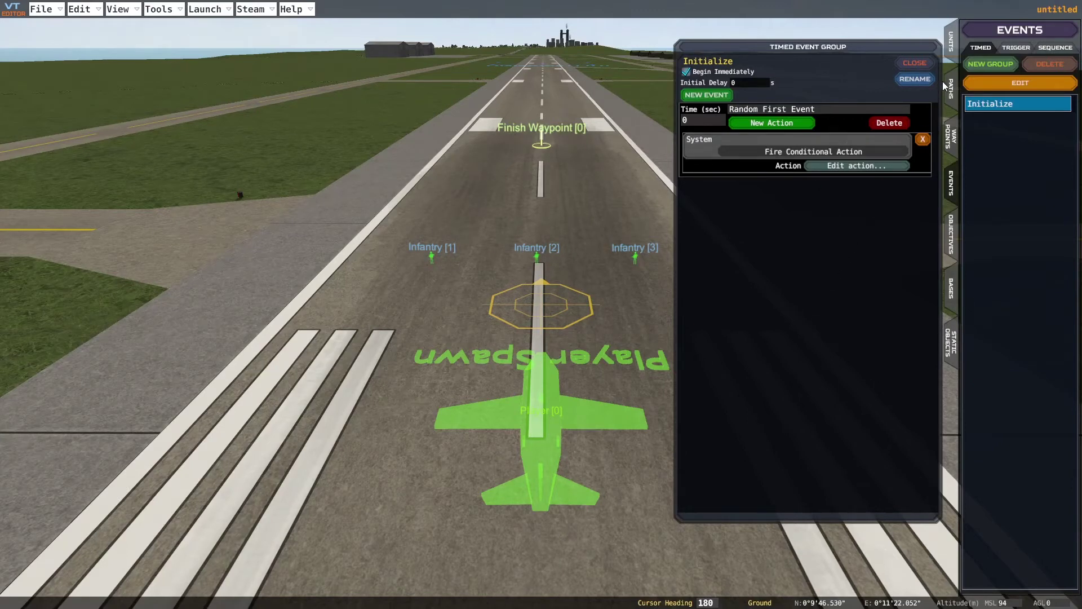
left_click(914, 62)
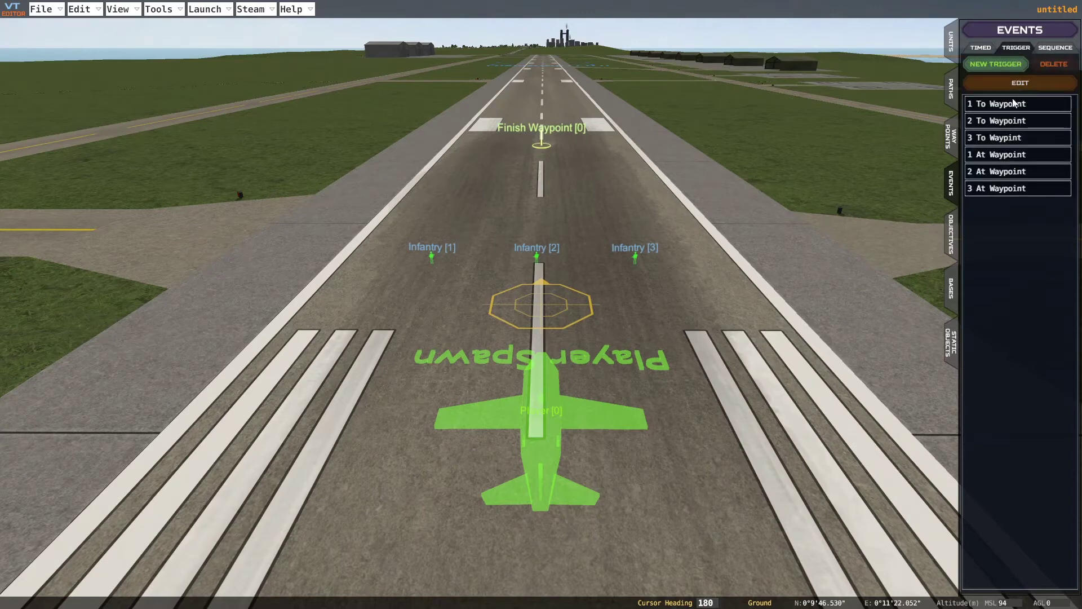
Inspect the 1 To Waypoint trigger event and the condition that fires it
double_click(1013, 105)
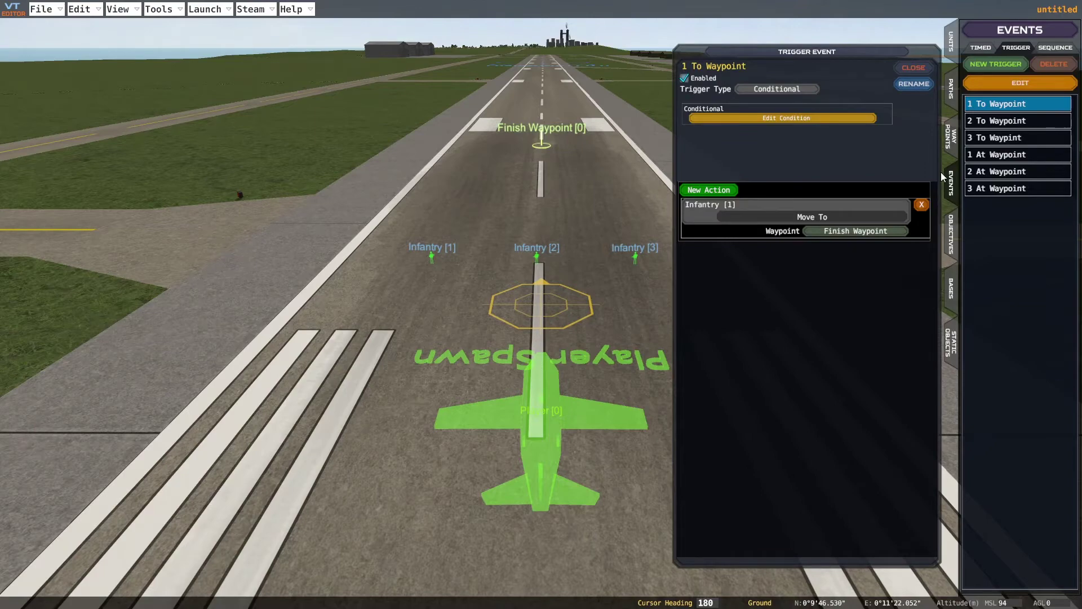
left_click(804, 118)
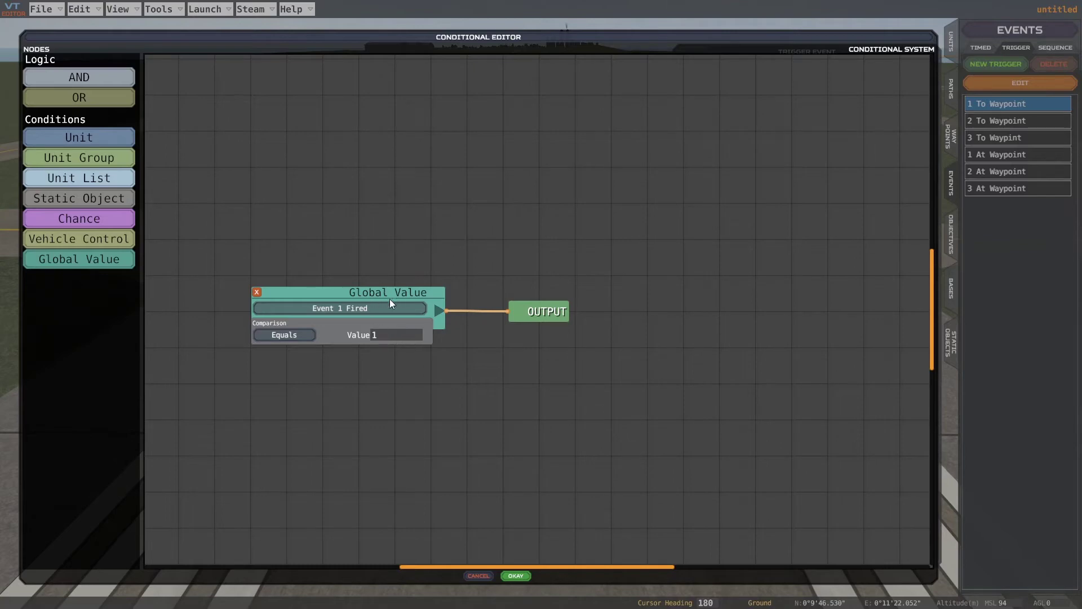
left_click(516, 575)
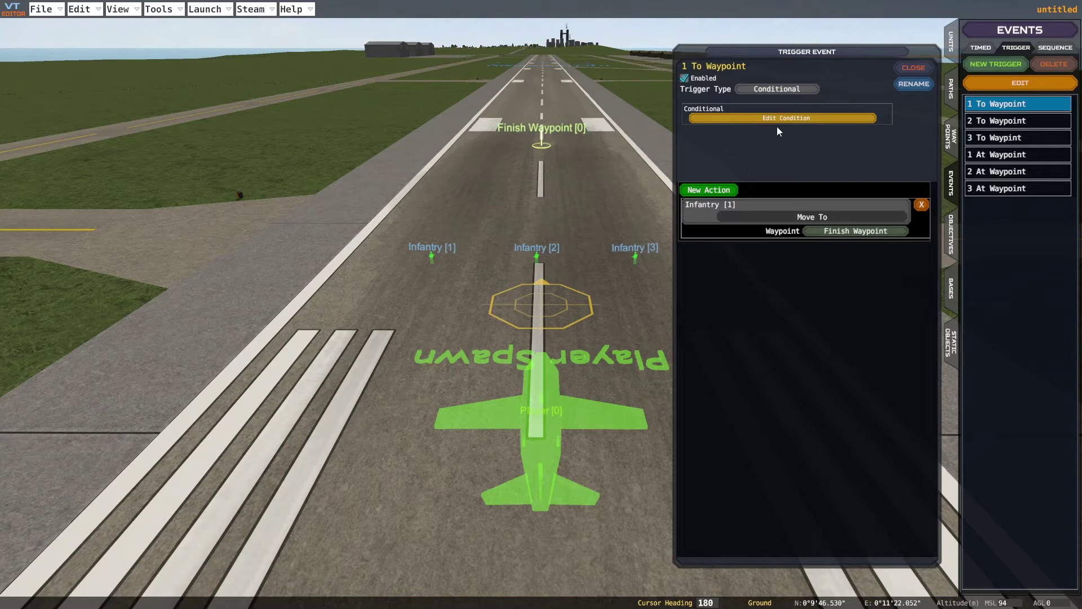
Inspect the 1 At Waypoint trigger's conditional action, reading its notes and its IF condition for unit 2
double_click(992, 155)
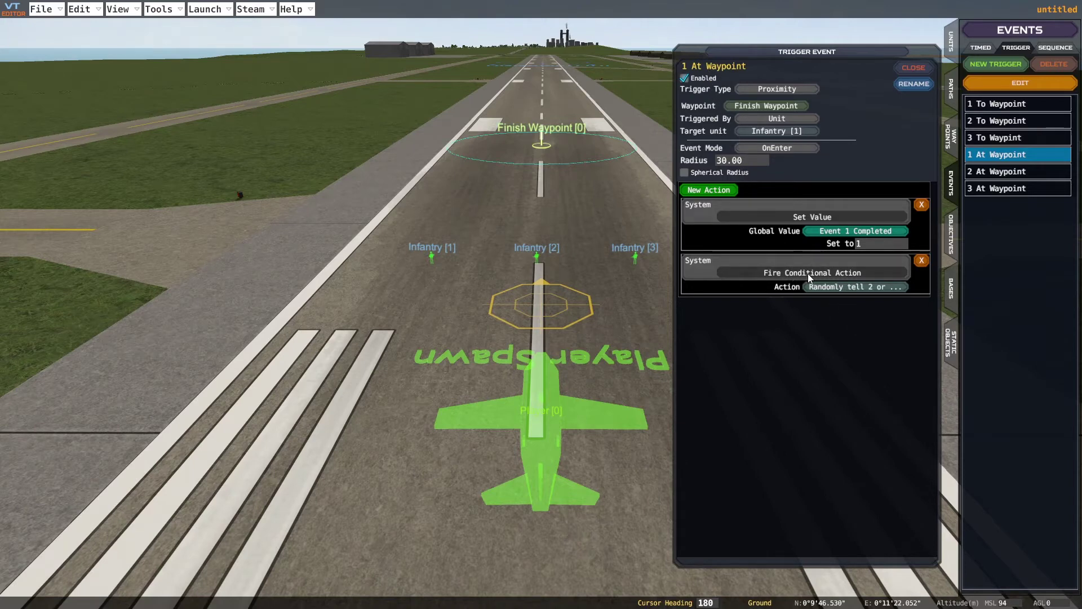
left_click(850, 288)
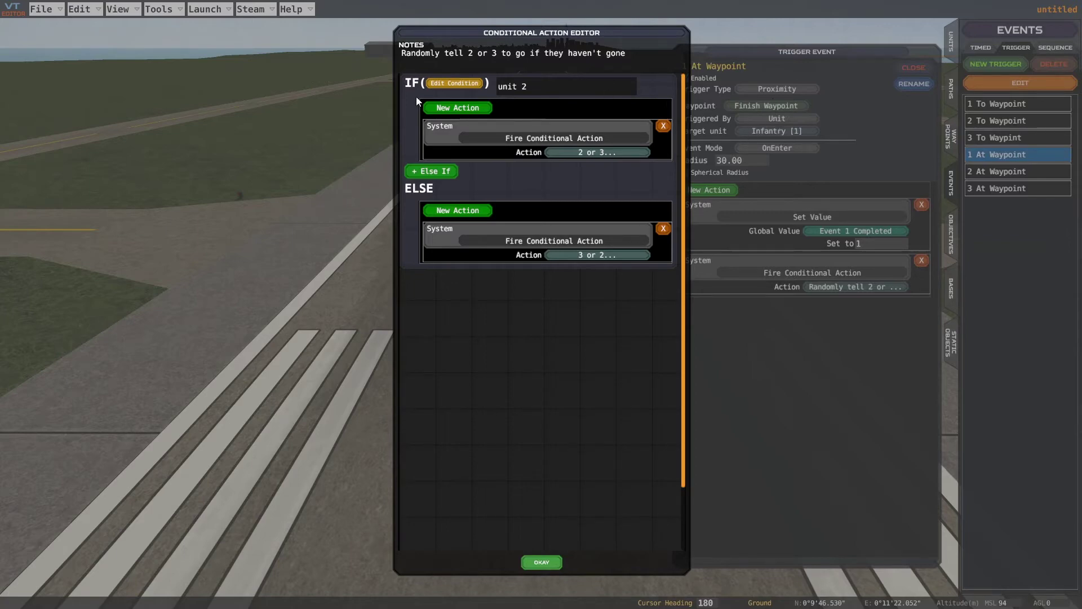
left_click(472, 52)
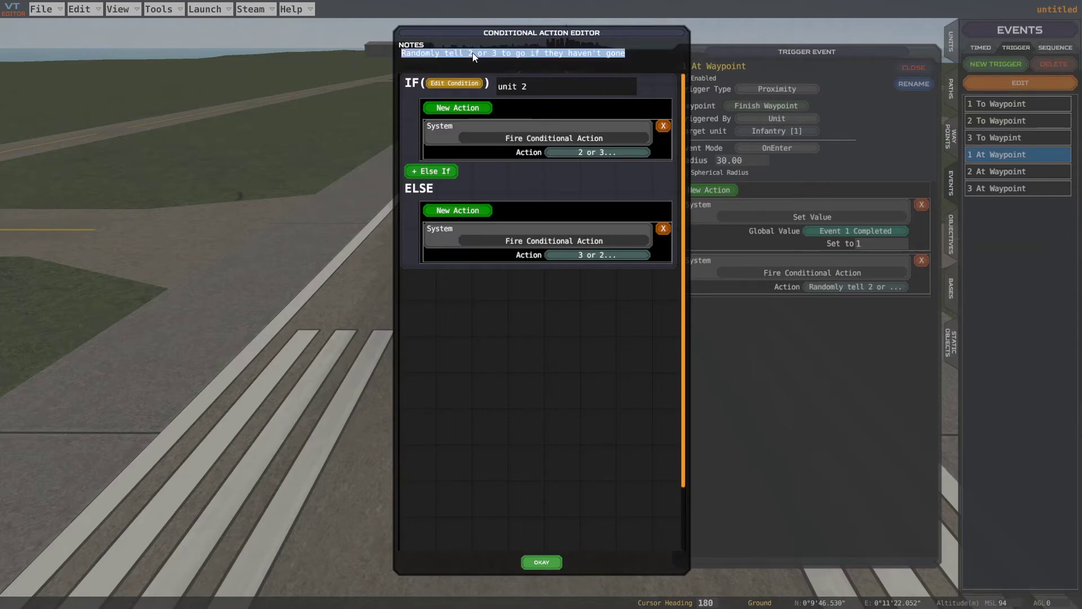
left_click(472, 52)
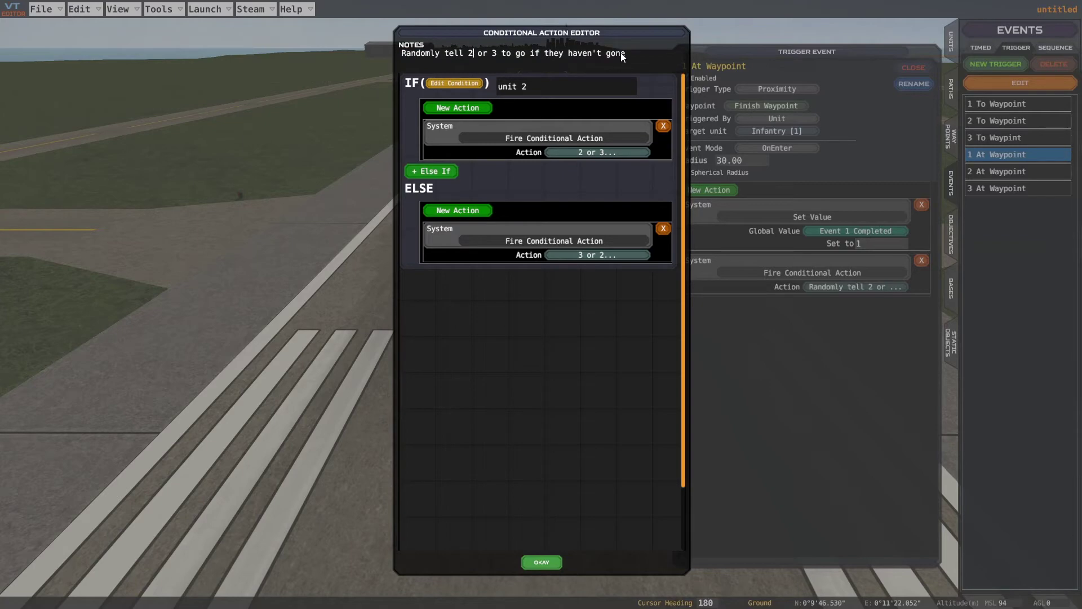
left_click(469, 83)
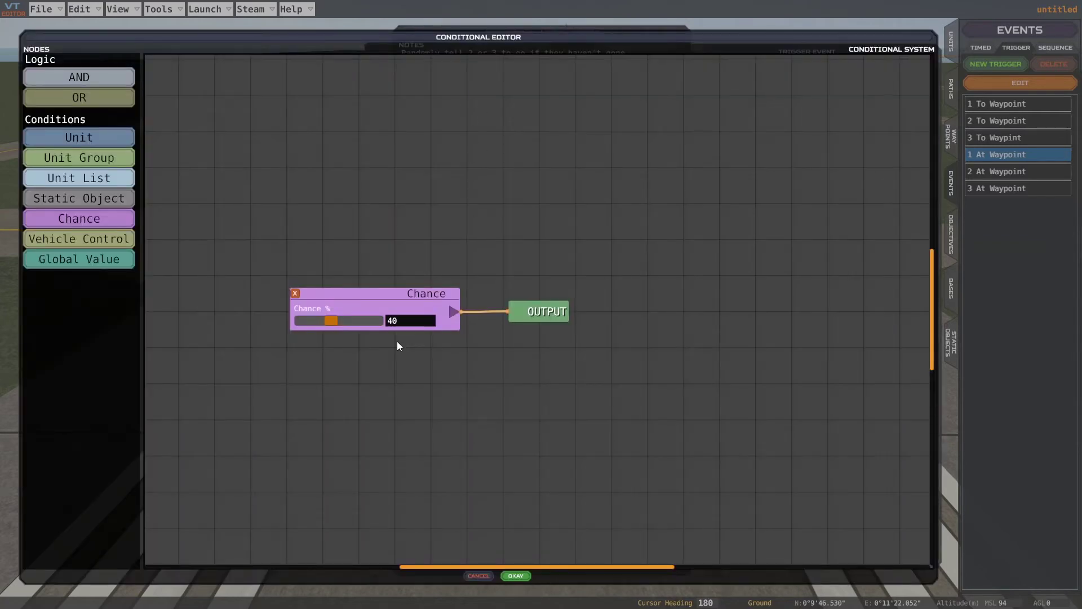
left_click(519, 576)
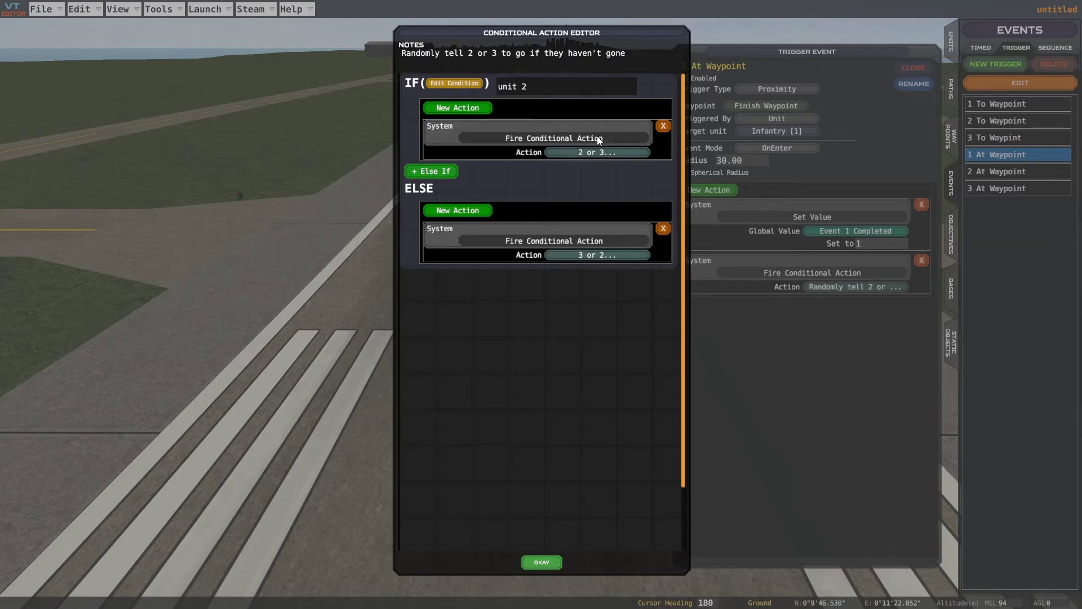
Examine the nested "2 or 3" conditional action, checking its IF and ELSE IF conditions
left_click(608, 151)
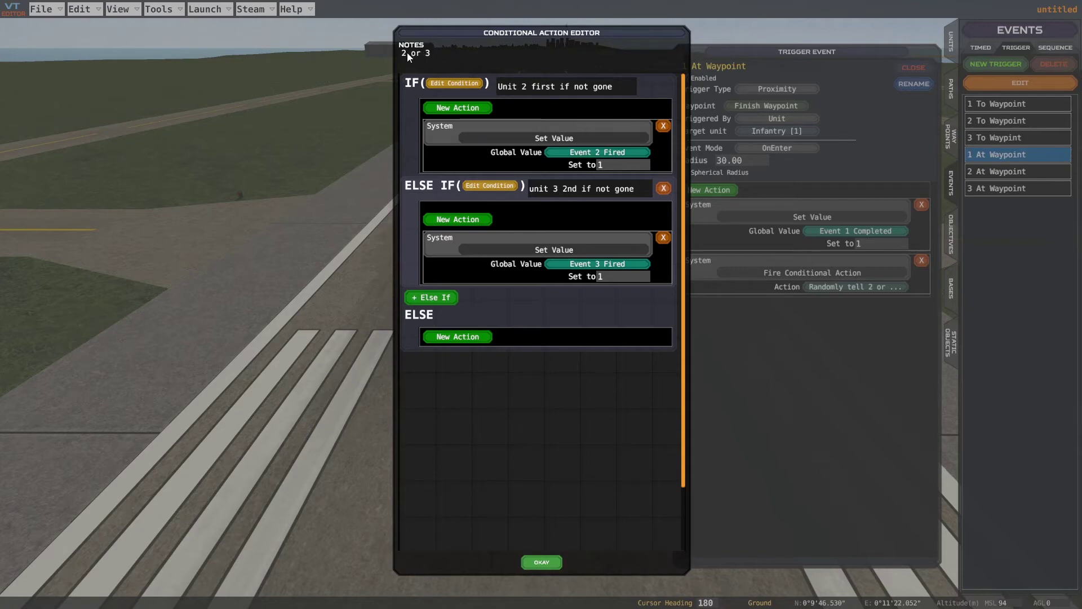
left_click(433, 83)
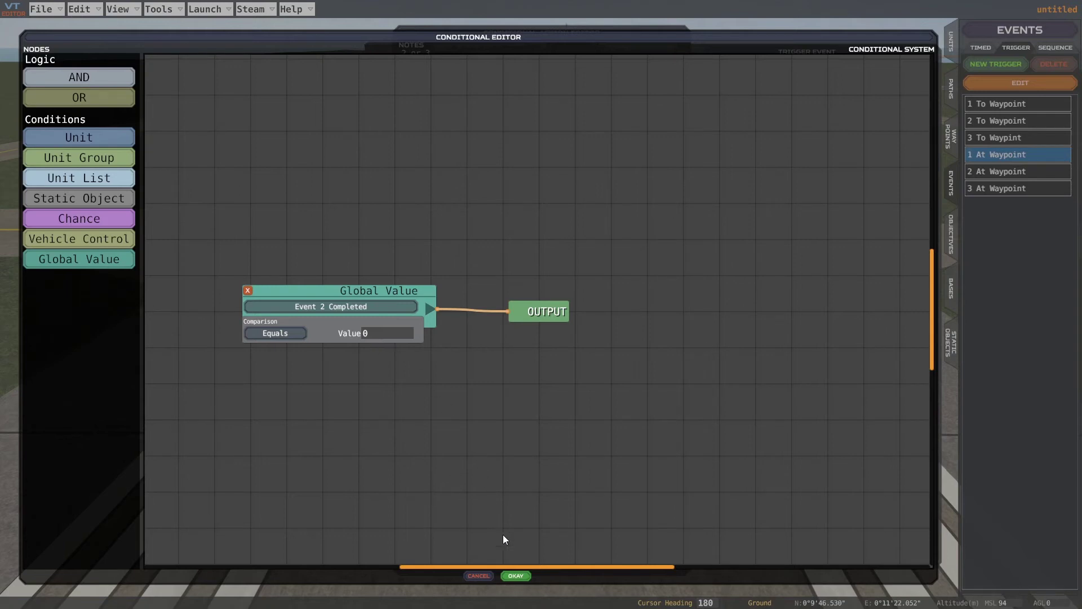
left_click(519, 577)
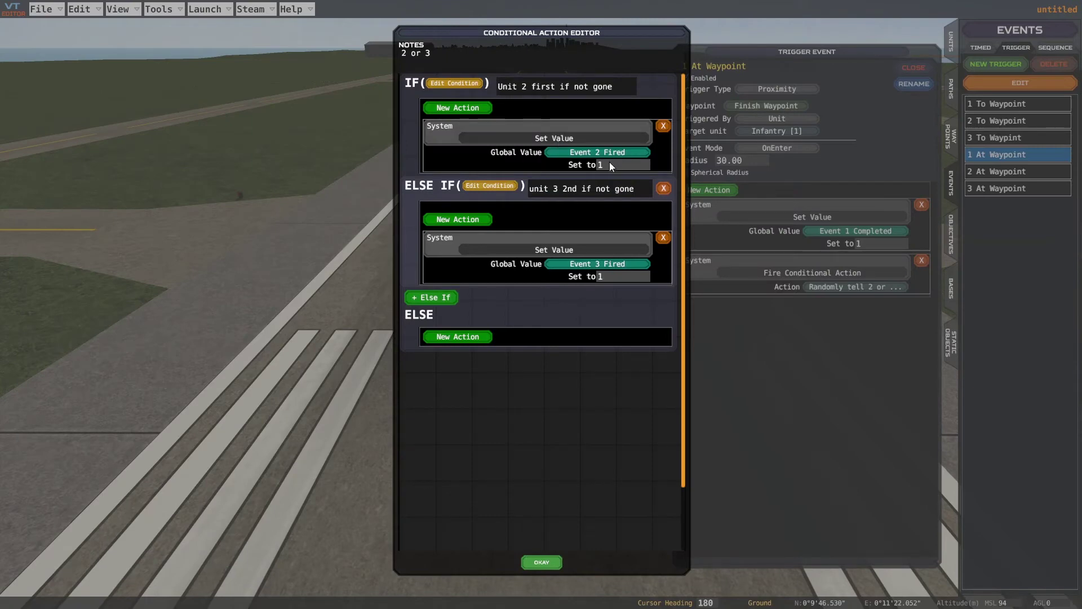
left_click(489, 186)
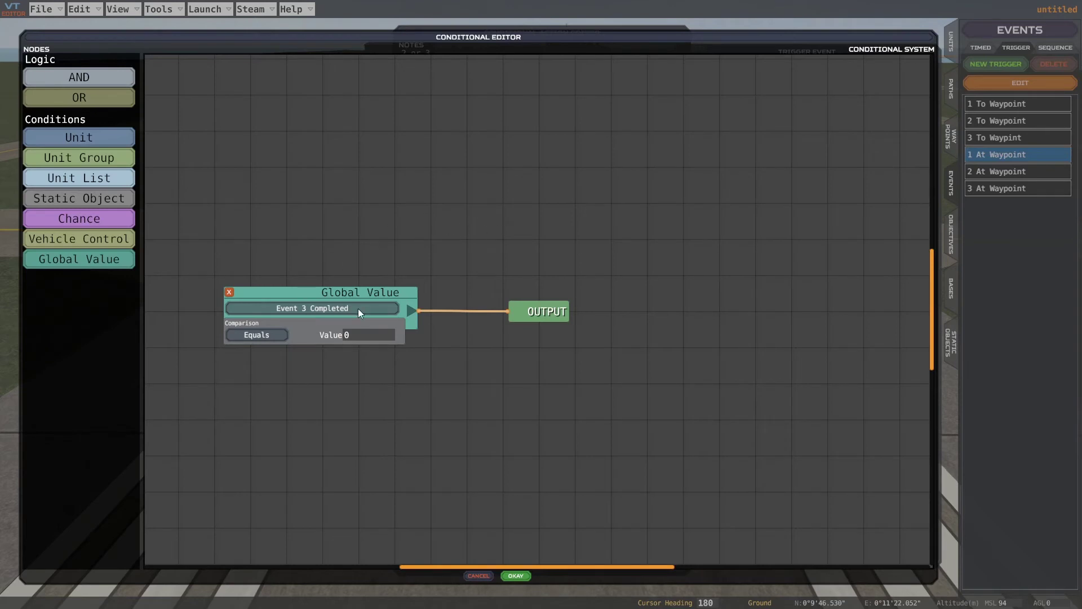
left_click(516, 575)
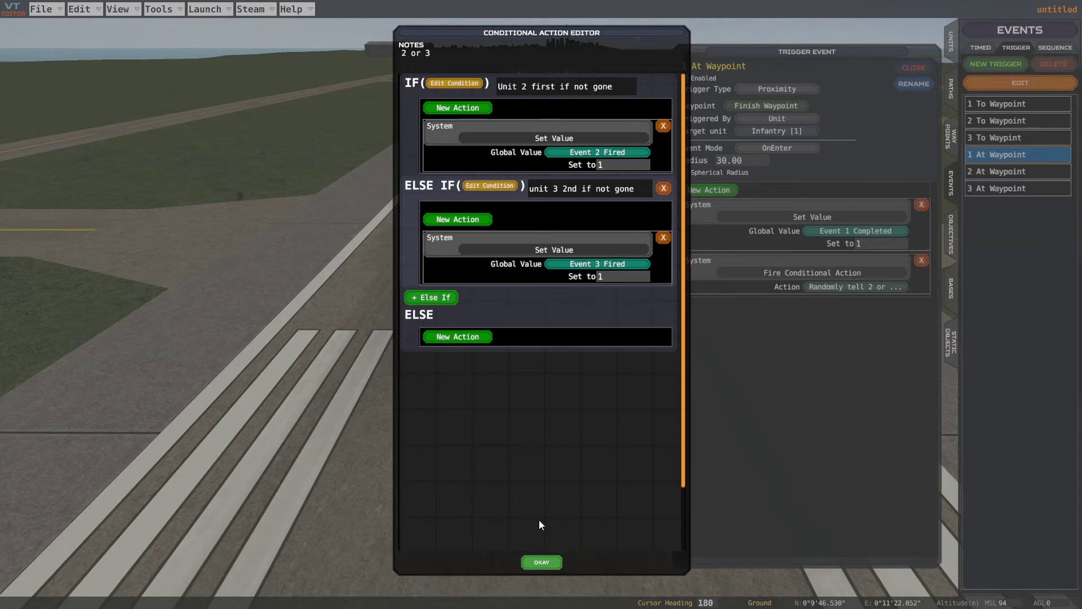
left_click(541, 562)
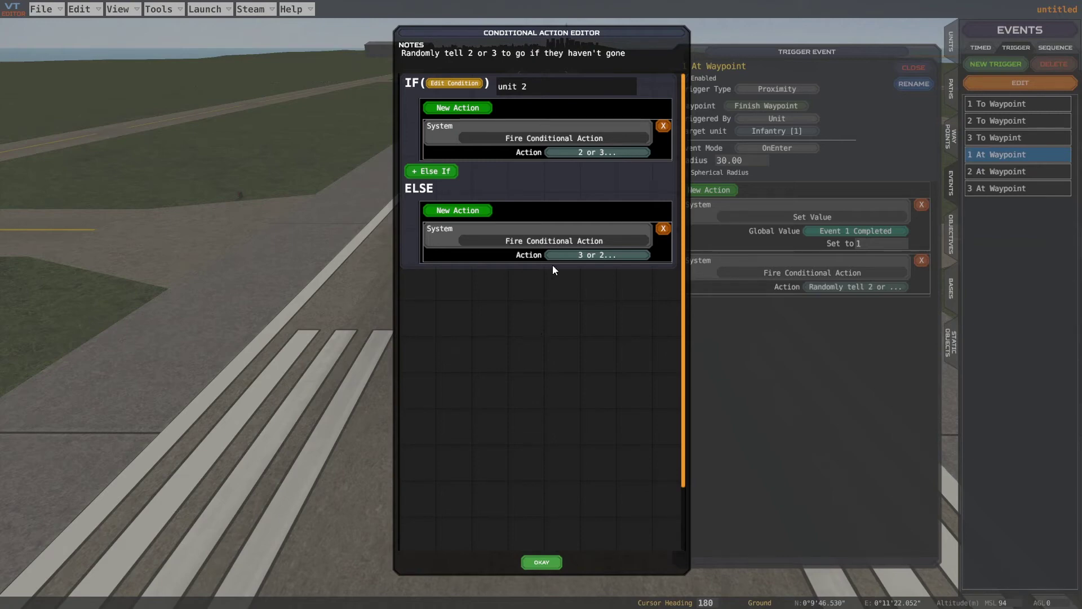
Examine the nested "3 or 2" conditional action, checking its IF condition for unit 3 and its ELSE IF condition for unit 2
left_click(592, 255)
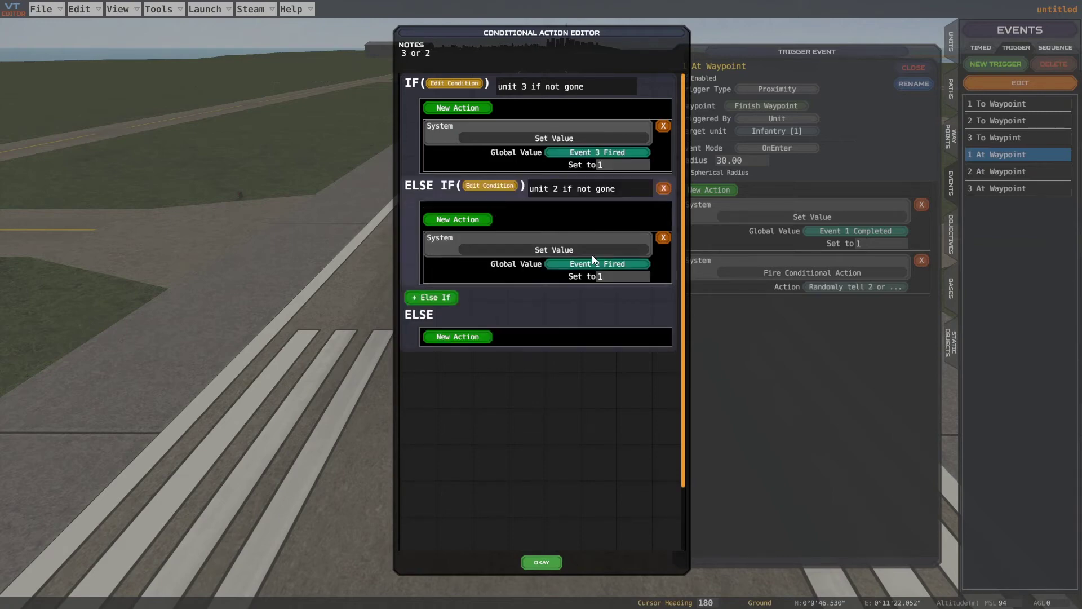
left_click(466, 84)
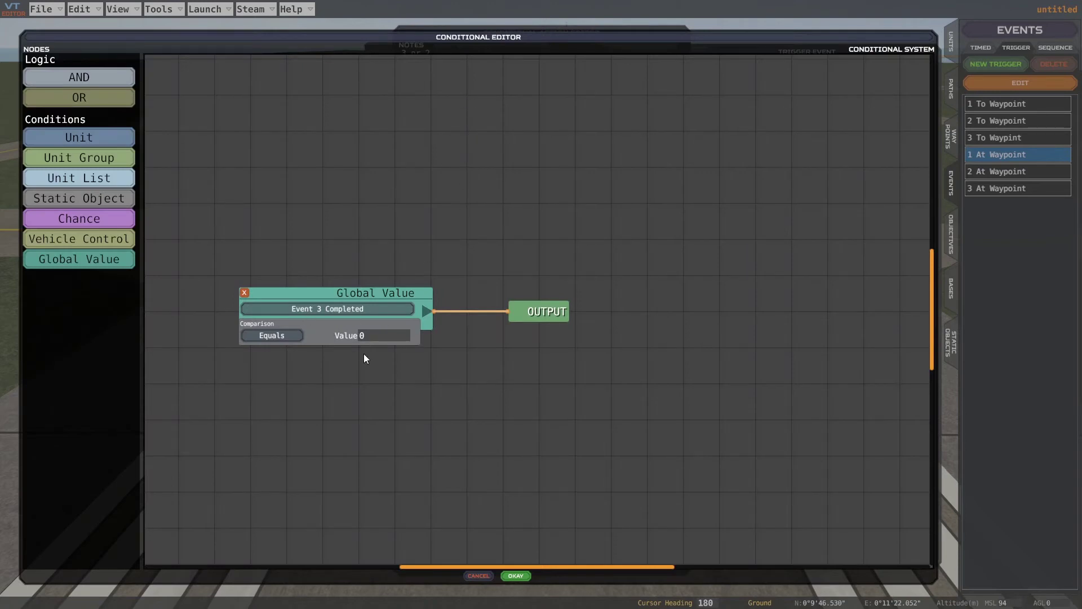
left_click(509, 576)
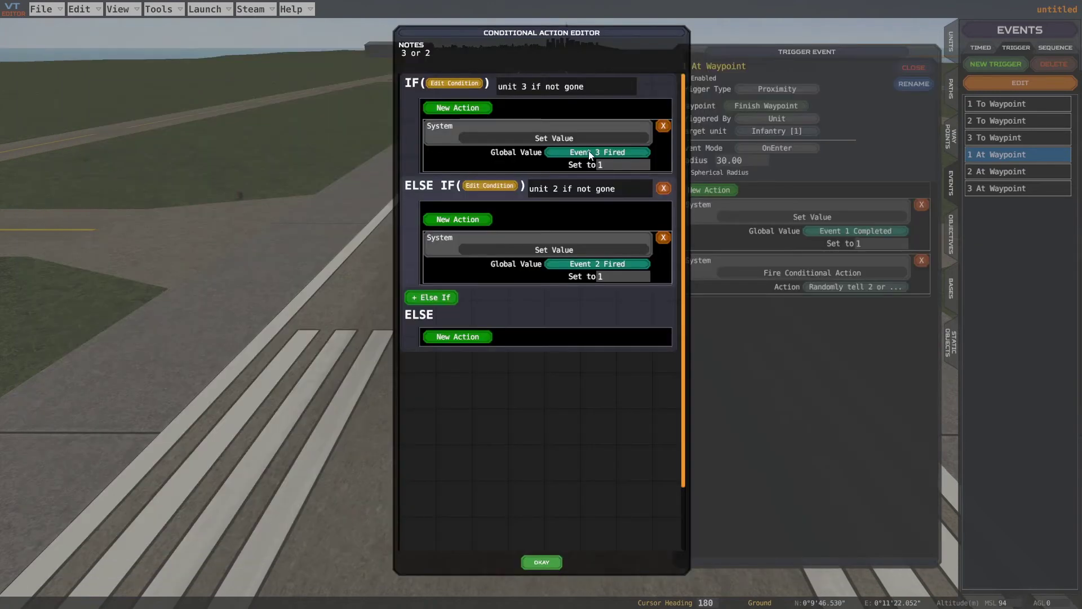
left_click(489, 186)
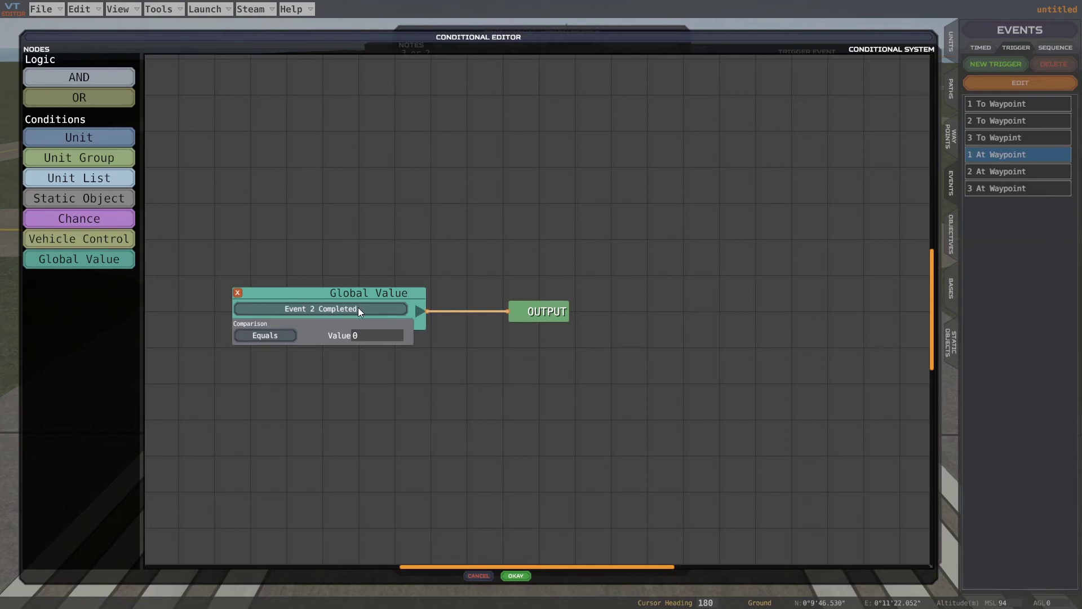
left_click(516, 576)
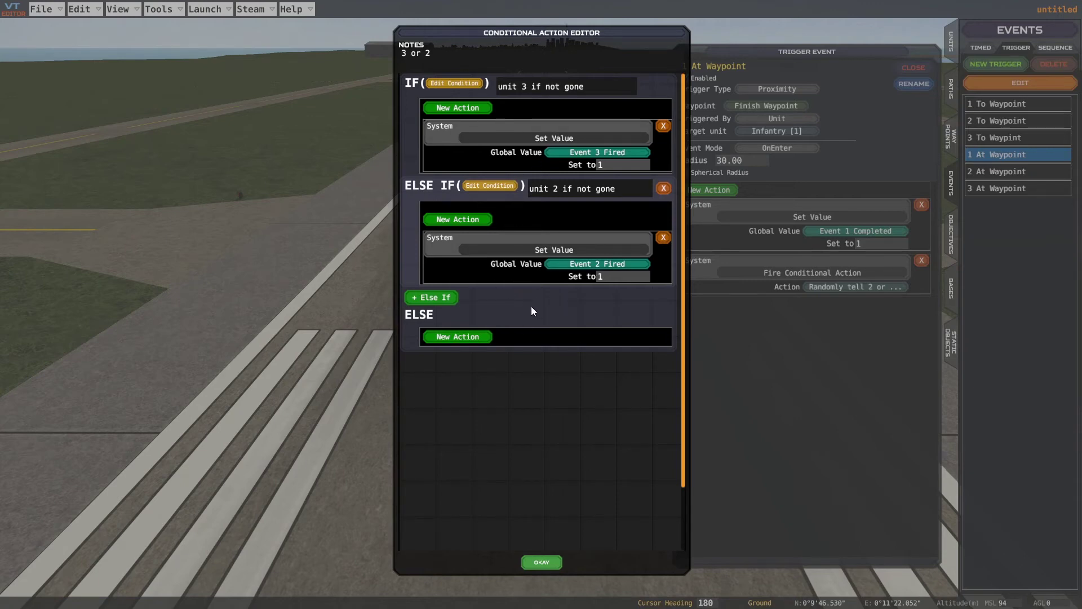
left_click(541, 562)
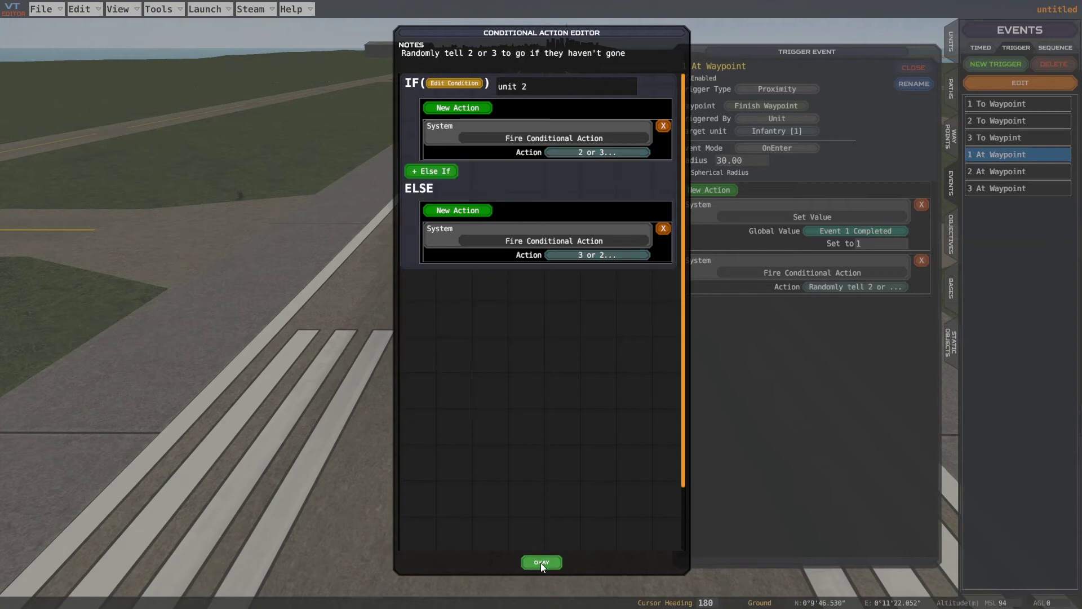
left_click(541, 563)
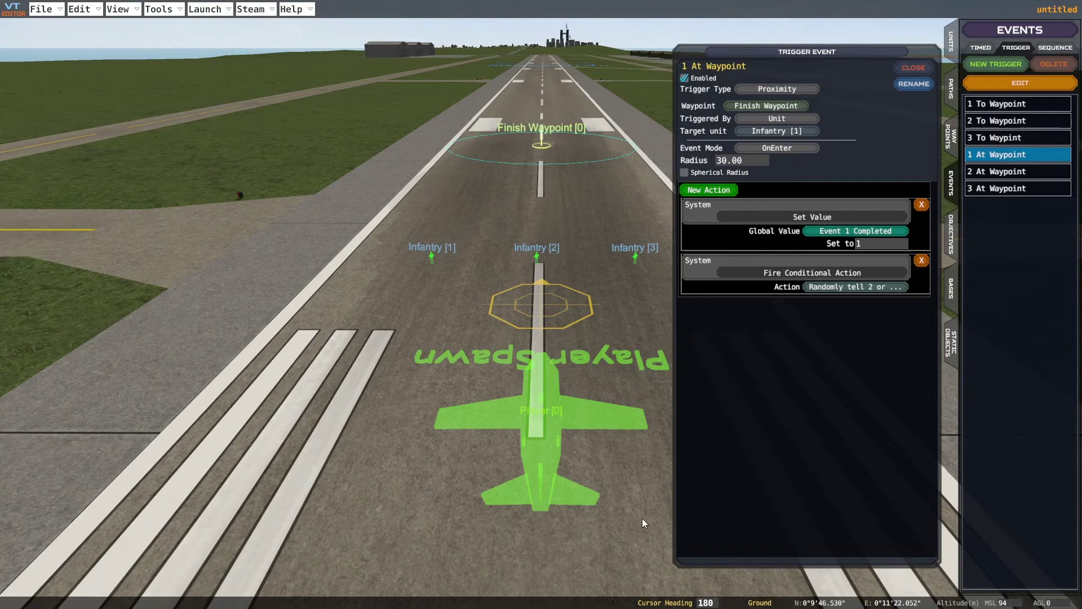
View the unit options of Infantry [1], Infantry [2] and Infantry [3] in turn
left_click(450, 249)
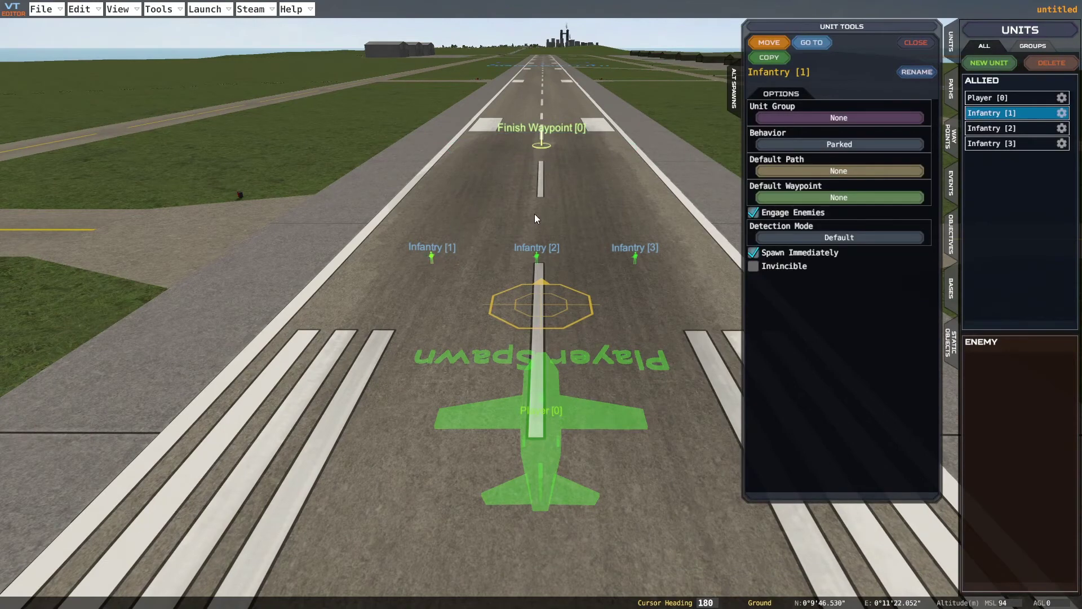
left_click(534, 256)
left_click(637, 259)
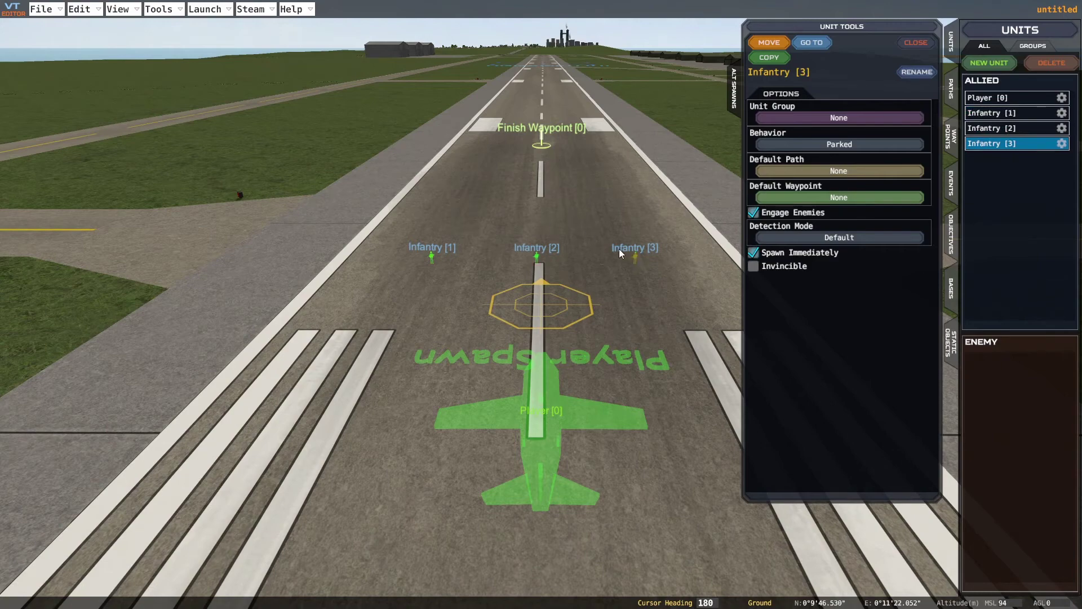
Inspect the 2 At Waypoint trigger's conditional action, reading its notes and its "1 first" IF condition
left_click(950, 185)
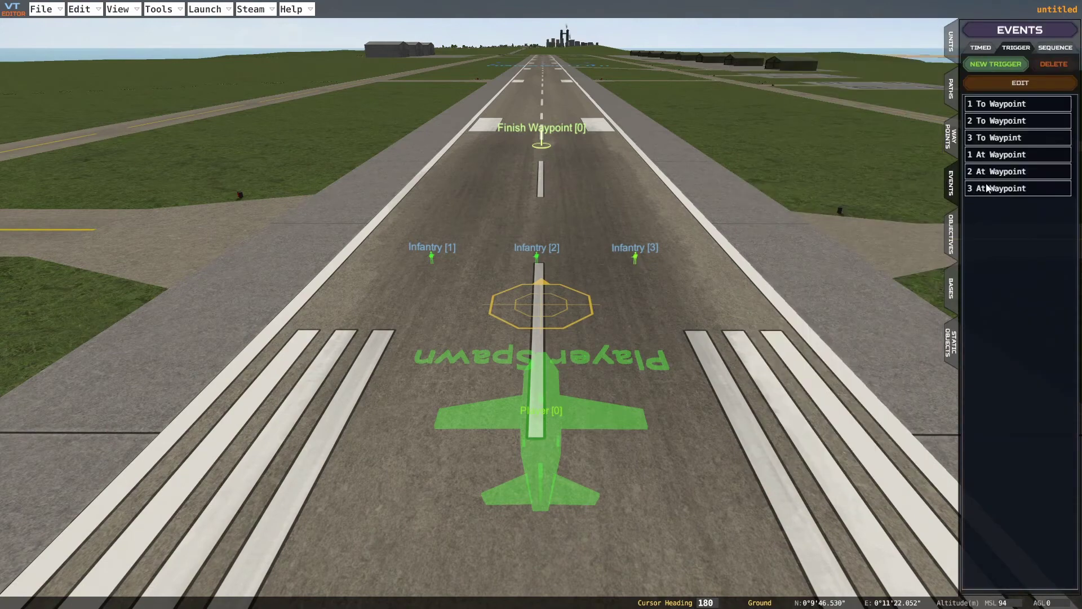
left_click(974, 173)
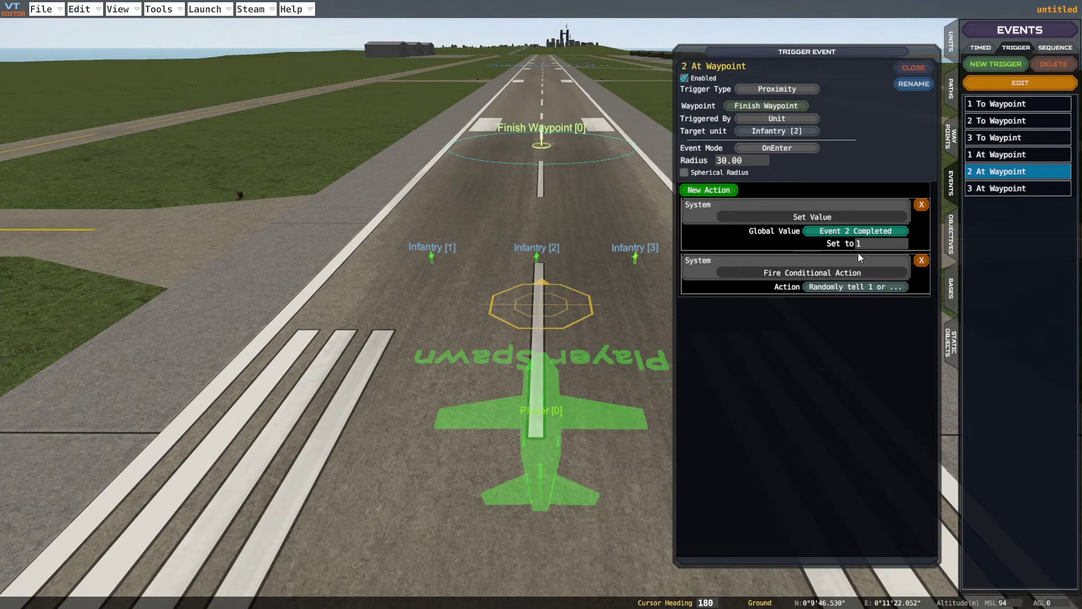
left_click(851, 287)
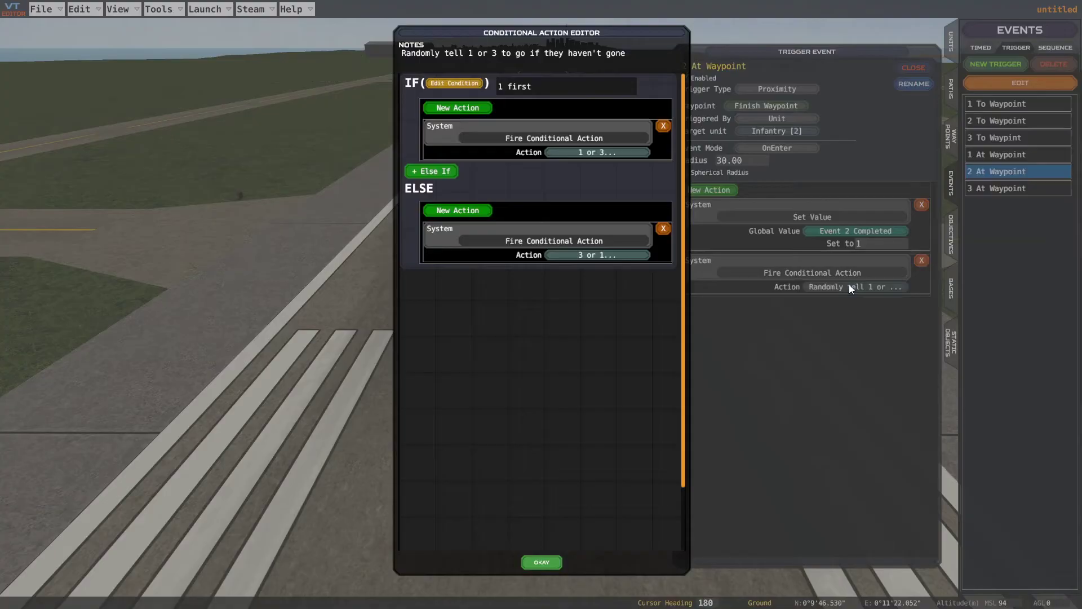
left_click(631, 56)
left_click_drag(603, 52, 531, 50)
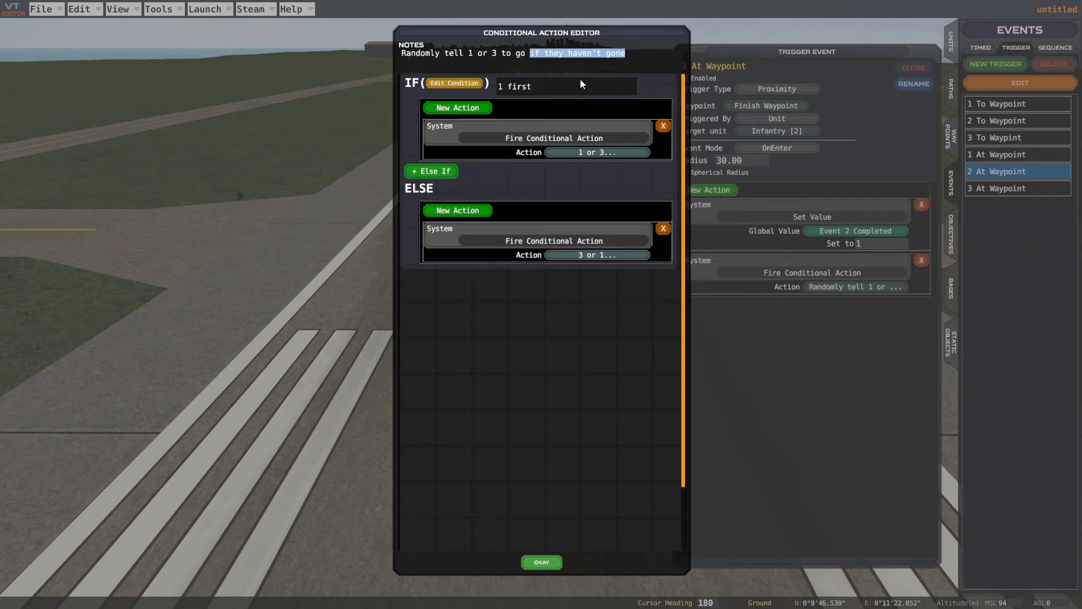
left_click(468, 83)
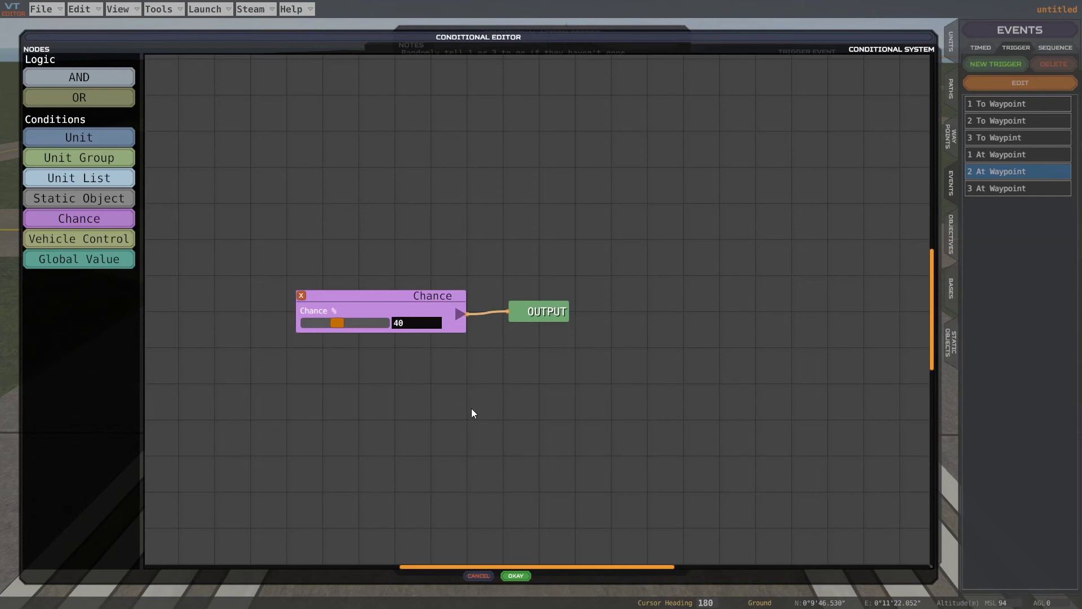
left_click(519, 576)
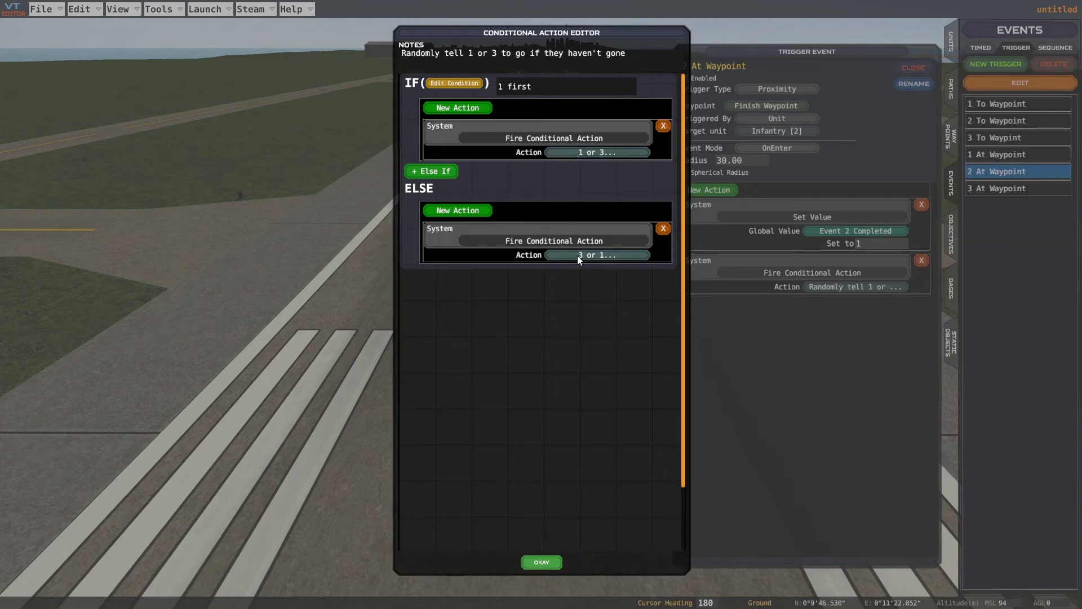
Open the nested "1 or 3" conditional action and add four empty ELSE IF branches
left_click(598, 151)
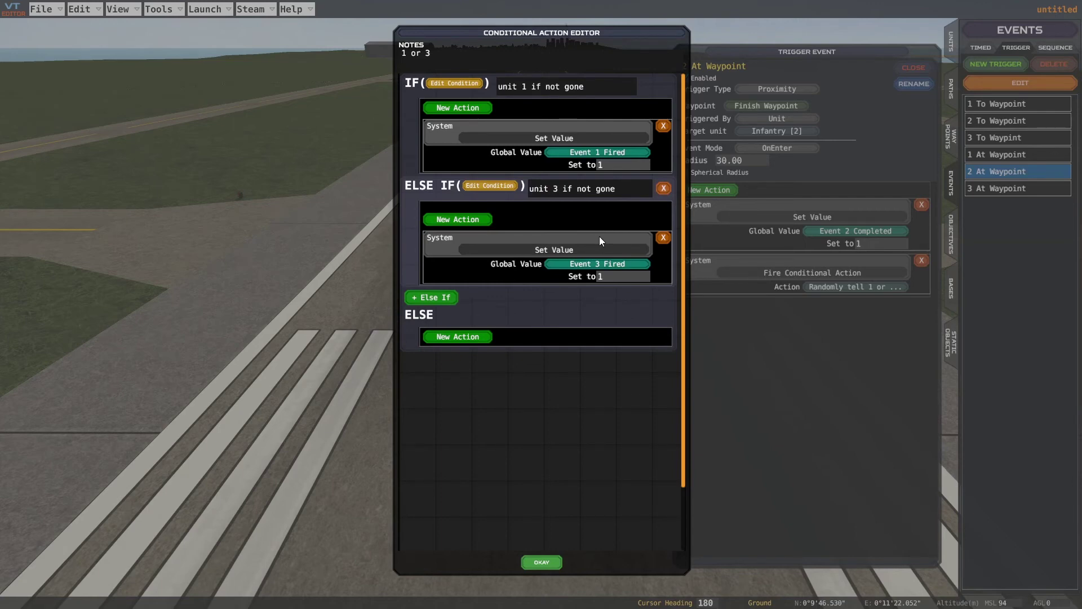
left_click(451, 297)
left_click(450, 355)
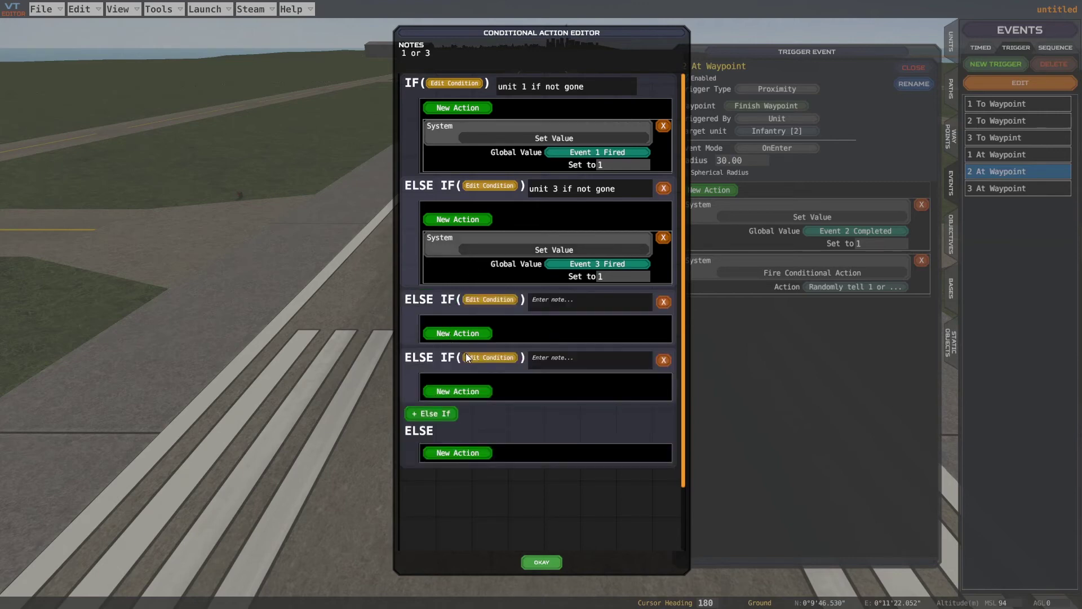
left_click(441, 419)
left_click(428, 473)
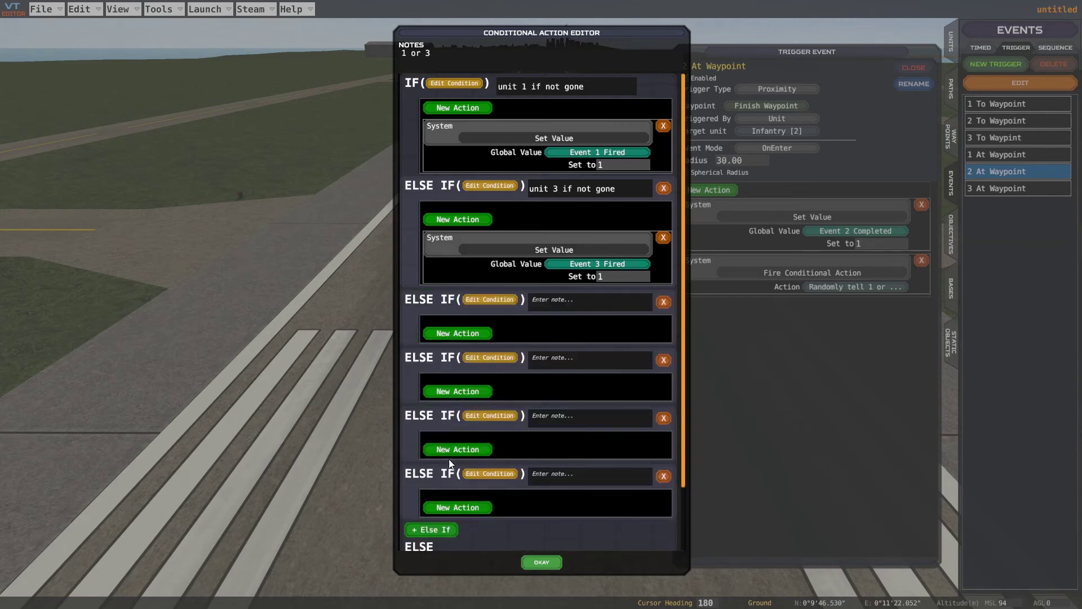
Remove the four empty ELSE IF branches from the "1 or 3" conditional action and close it
left_click(662, 476)
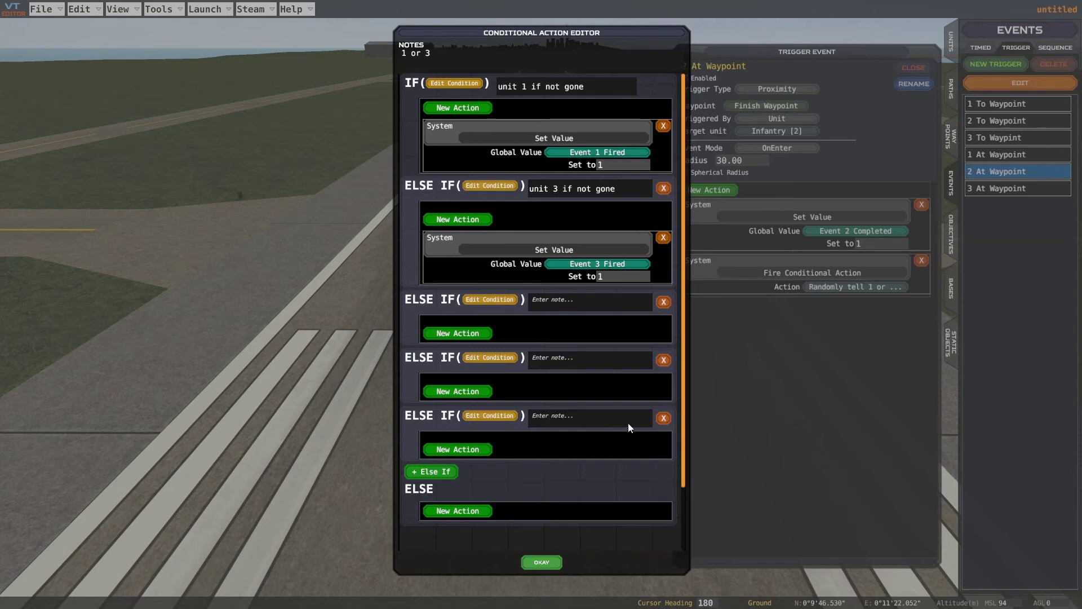
left_click(663, 418)
left_click(664, 359)
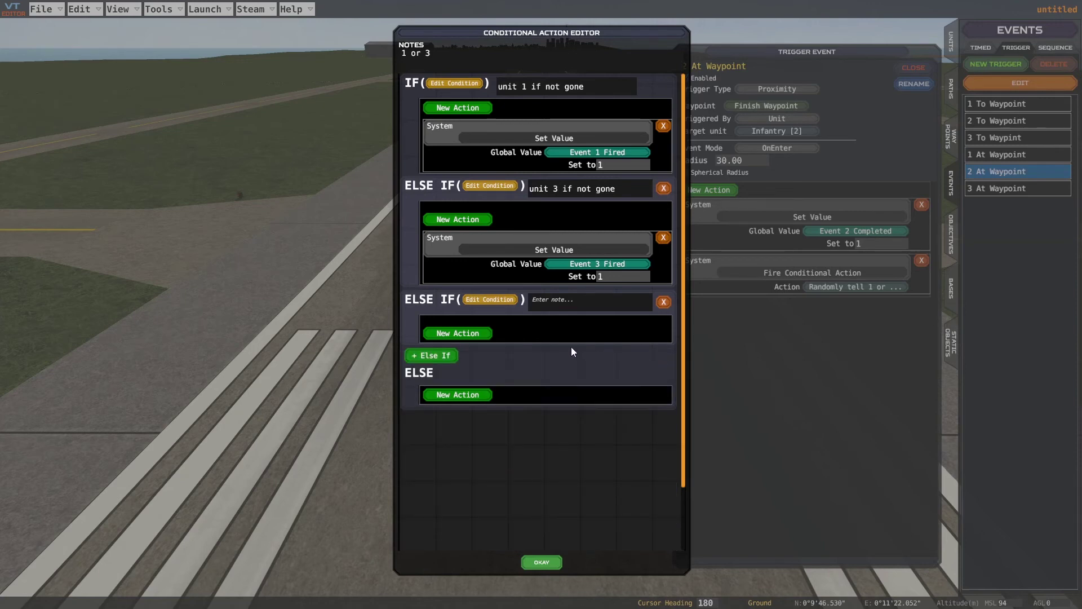
left_click(664, 302)
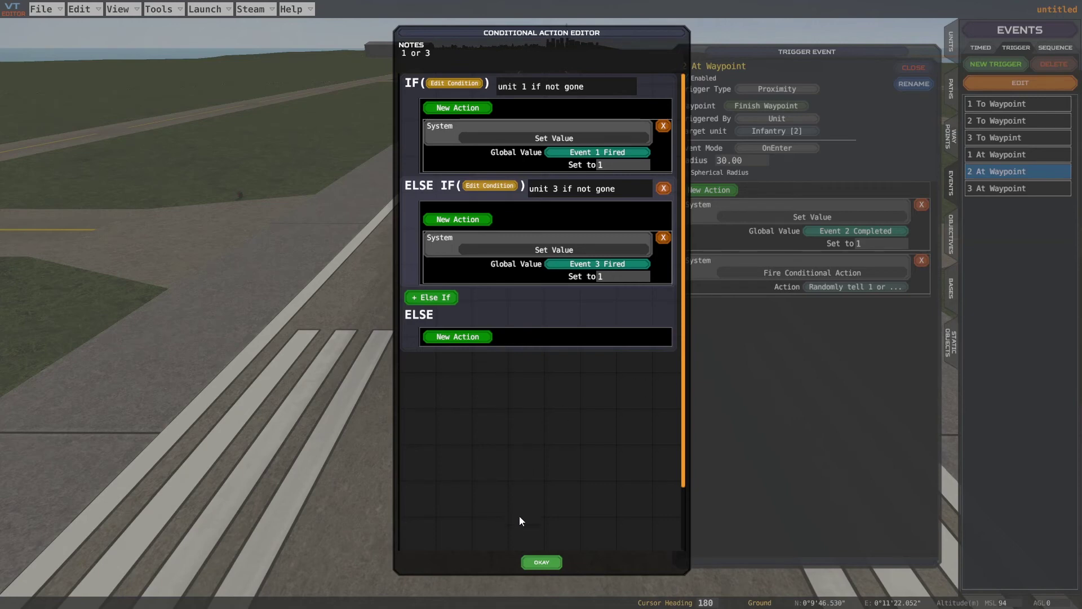
left_click(537, 563)
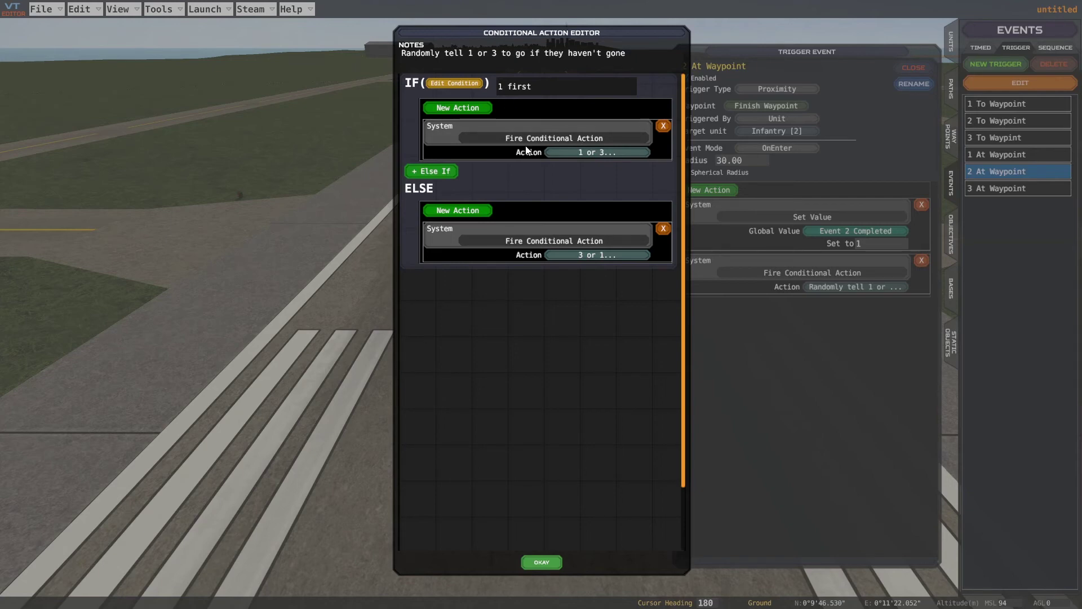
Examine the nested "3 or 1" conditional action and the "1 or 3 if not completed" action inside its ELSE branch
left_click(577, 254)
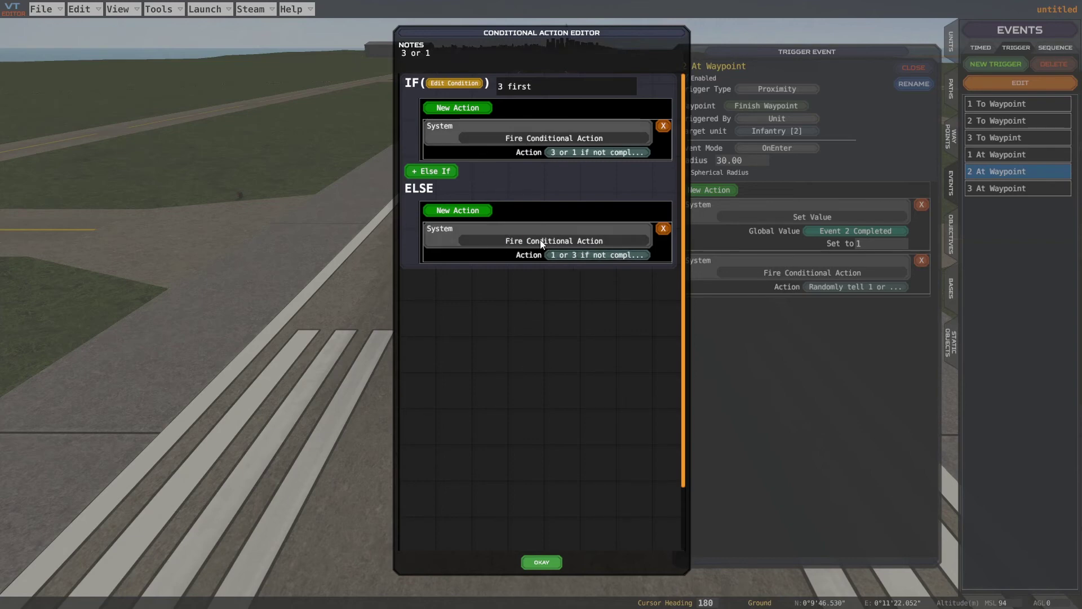
left_click(581, 256)
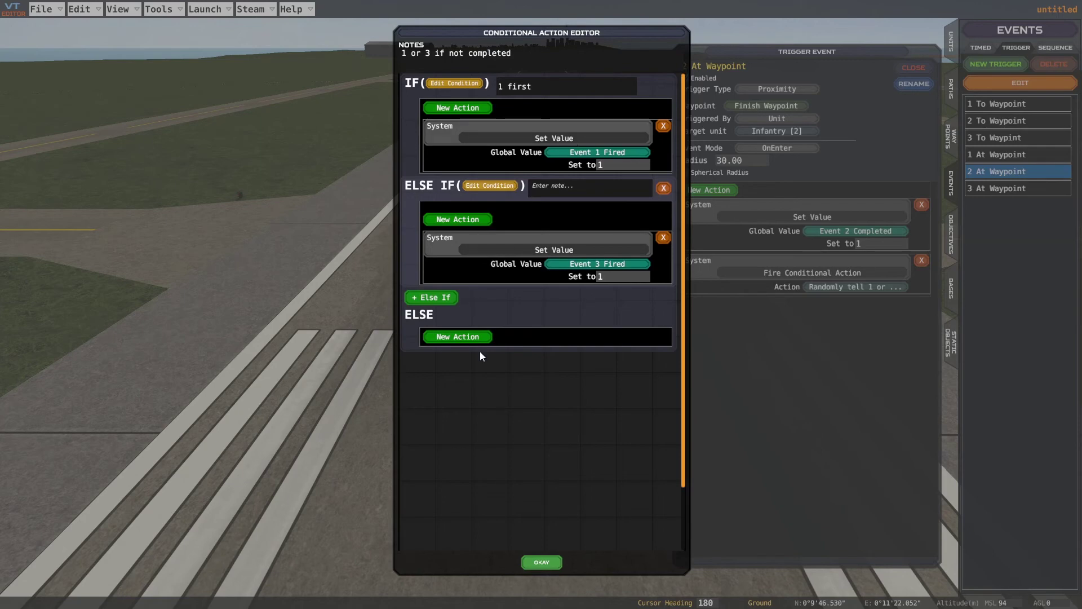
left_click(536, 565)
left_click(544, 563)
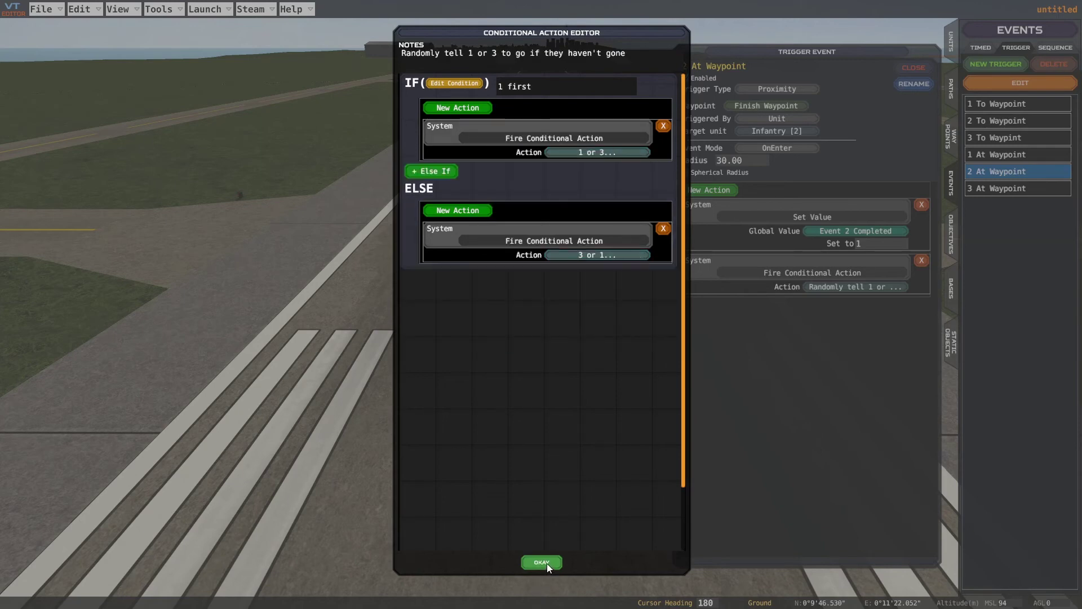
left_click(542, 562)
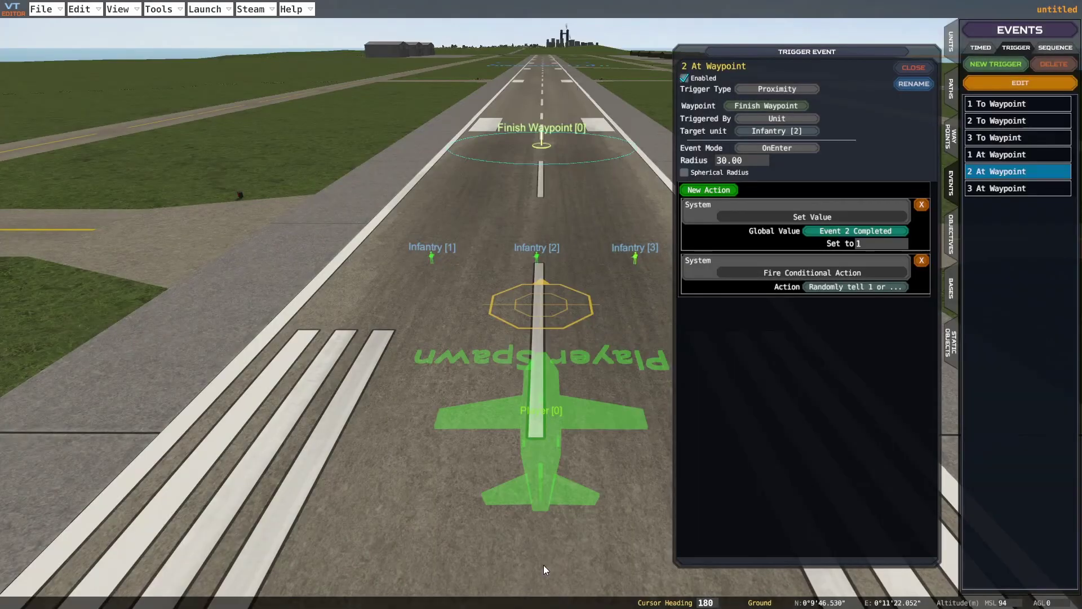
Inspect the 3 At Waypoint trigger's conditional action, reading its notes and its "1 first" IF condition
left_click(1006, 188)
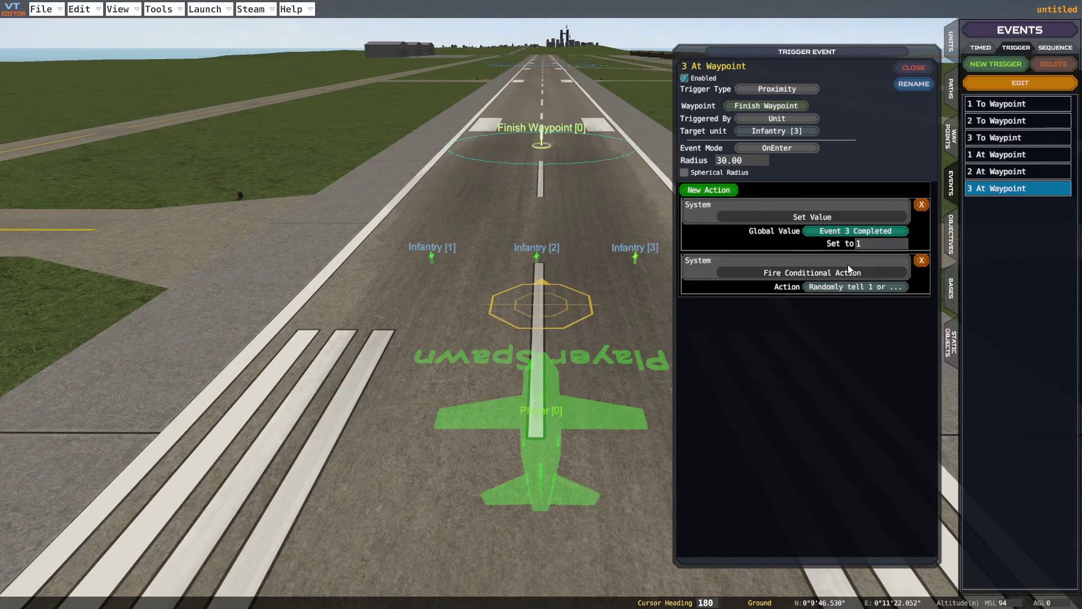
left_click(860, 286)
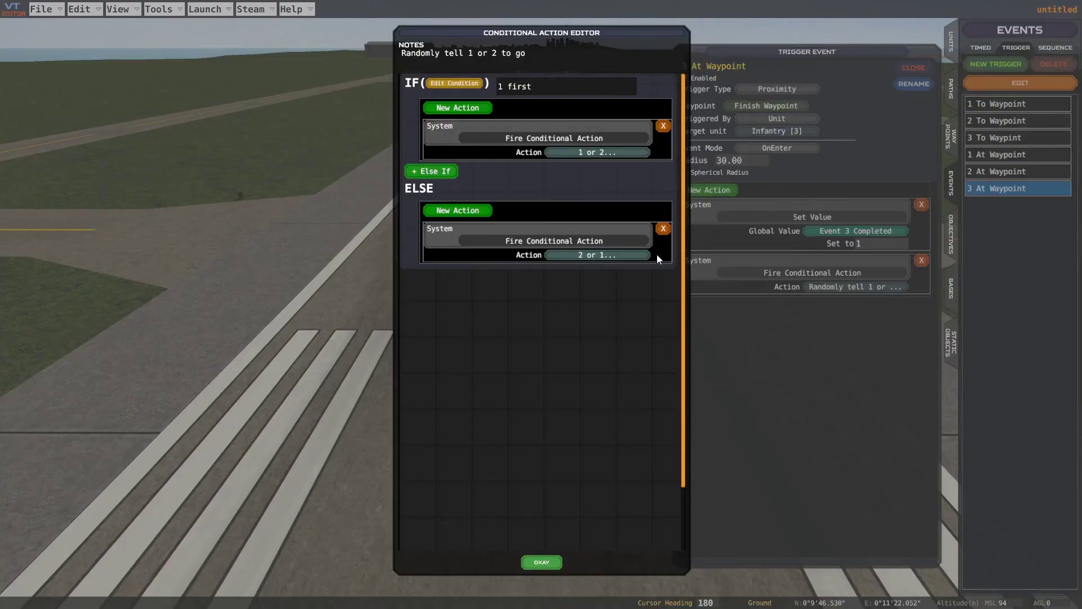
left_click(456, 83)
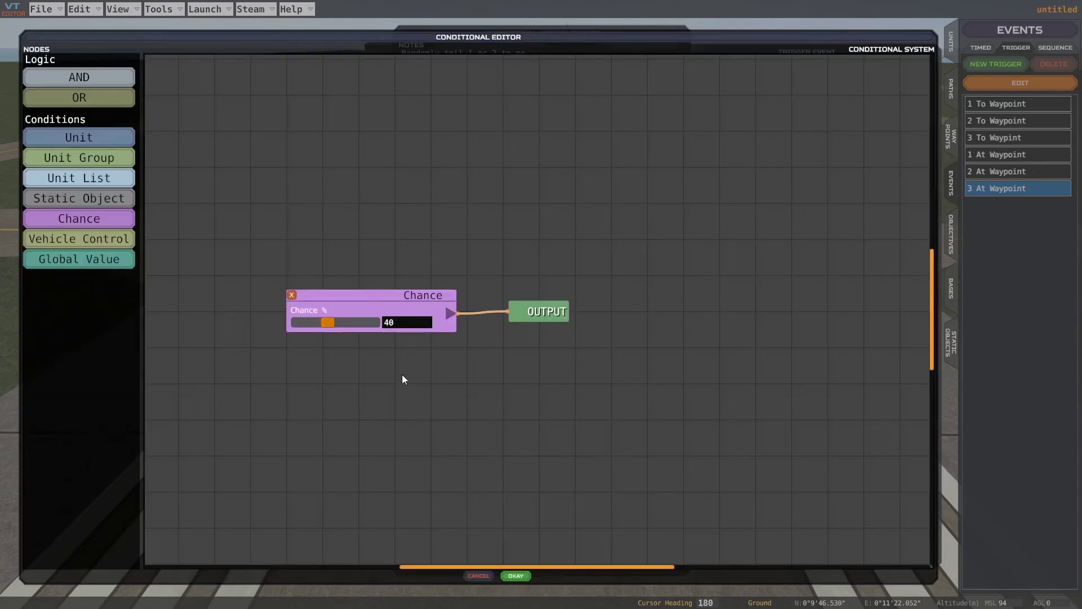
left_click(516, 575)
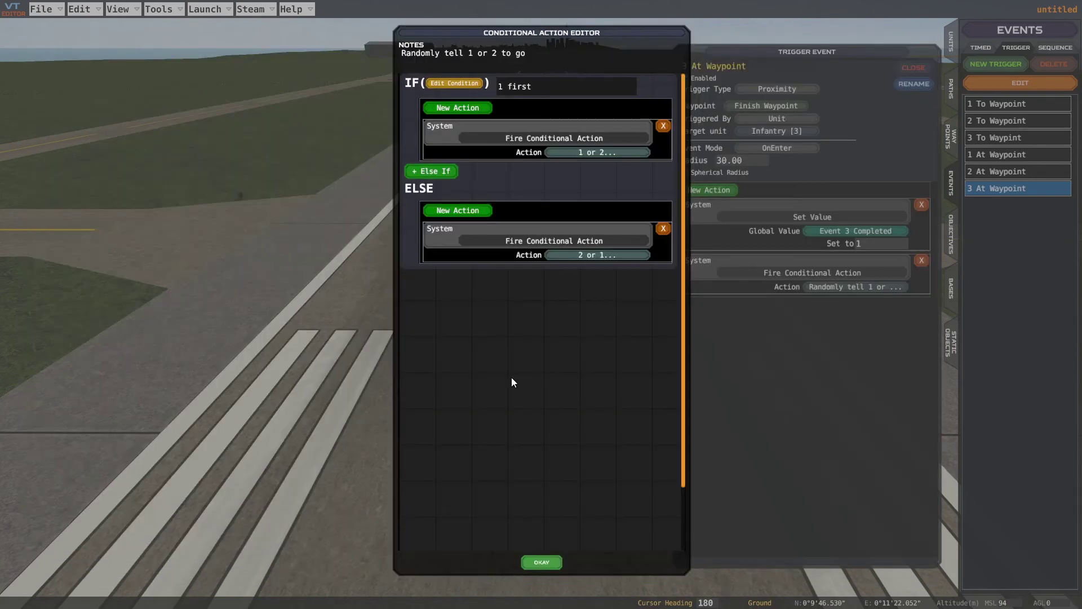
Add an ELSE IF branch to the 3 At Waypoint conditional action and give its condition a Chance node set to 10%
left_click(442, 172)
left_click(492, 174)
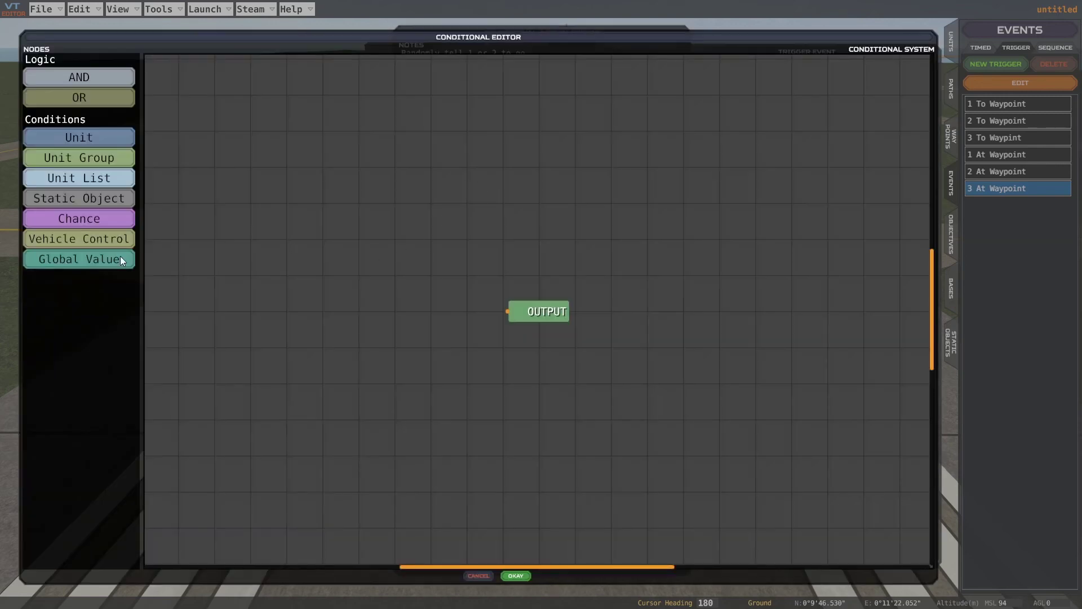
left_click(78, 219)
left_click_drag(509, 319, 340, 296)
left_click(409, 316)
type("10")
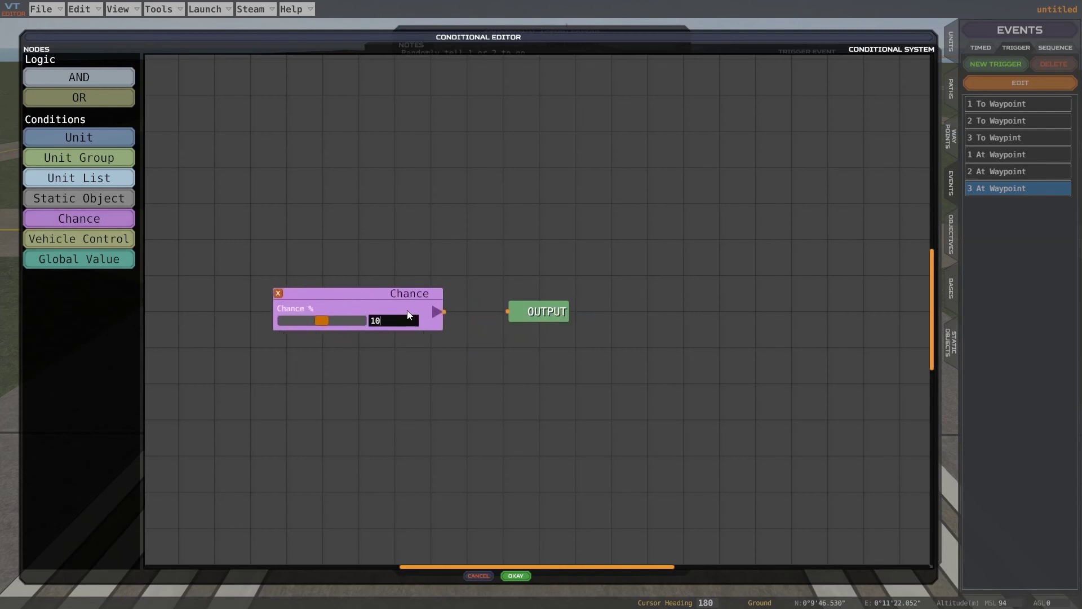
key("Return")
left_click(515, 576)
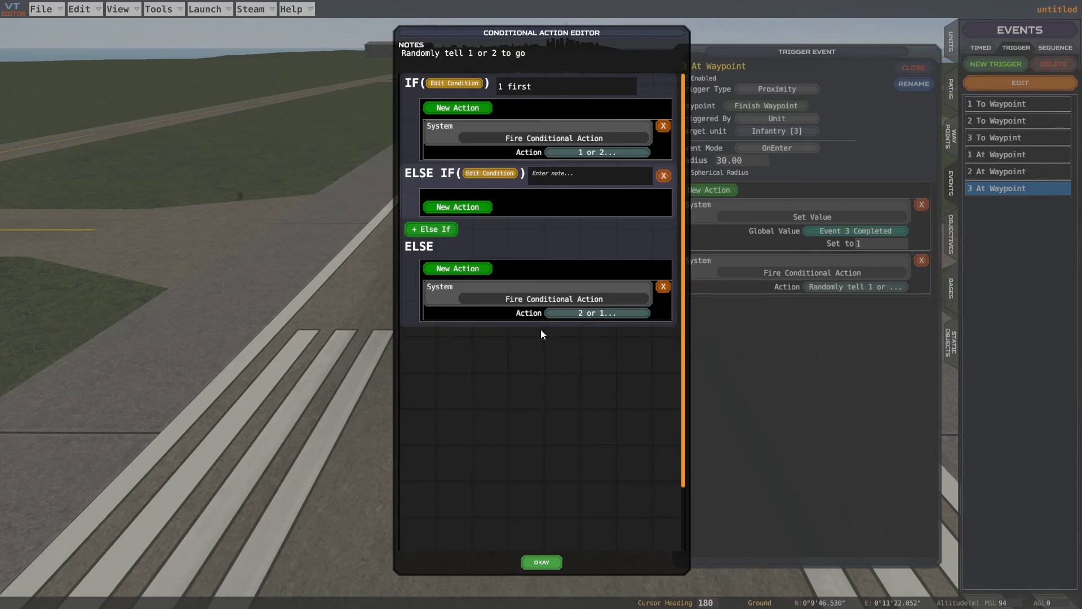
Add a second ELSE IF branch to the 3 At Waypoint conditional action and connect a 10% Chance node to its condition's output
left_click(445, 231)
left_click(492, 232)
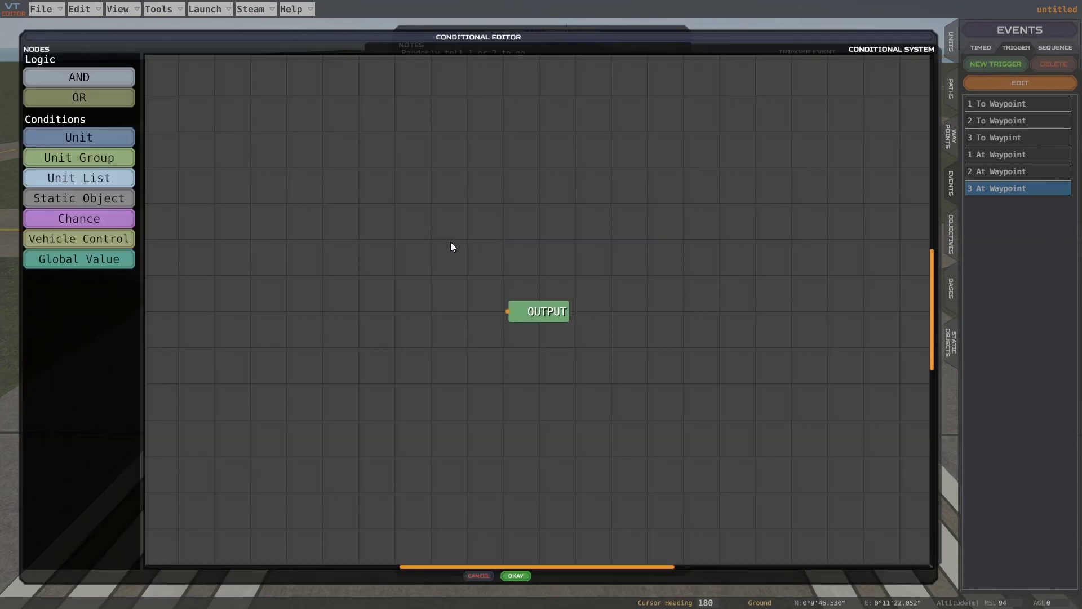
left_click(90, 218)
left_click_drag(536, 318, 343, 301)
left_click(385, 327)
type("10")
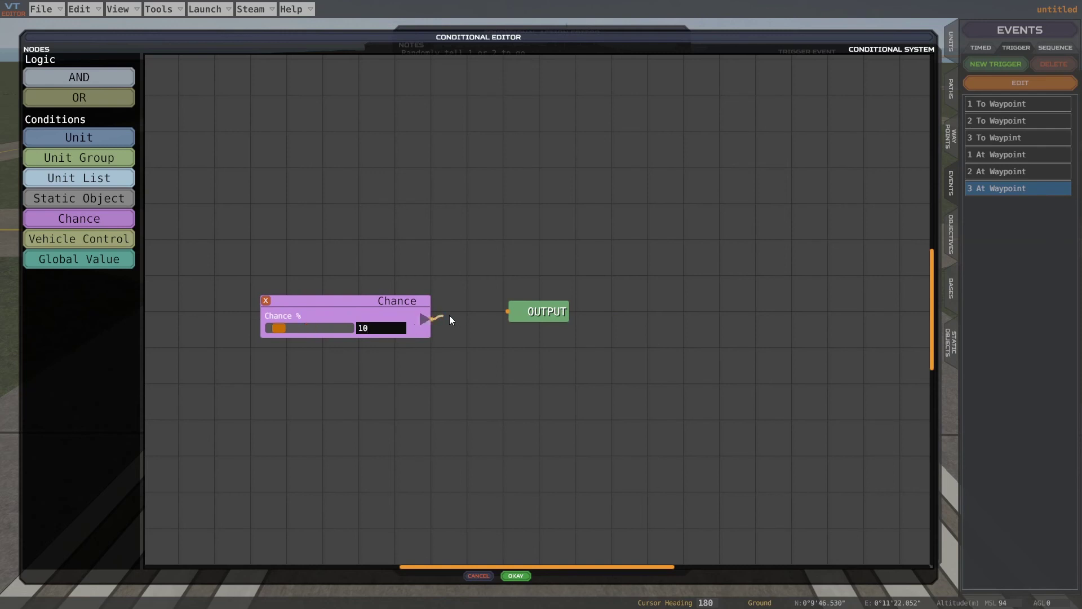
left_click(510, 312)
left_click(516, 575)
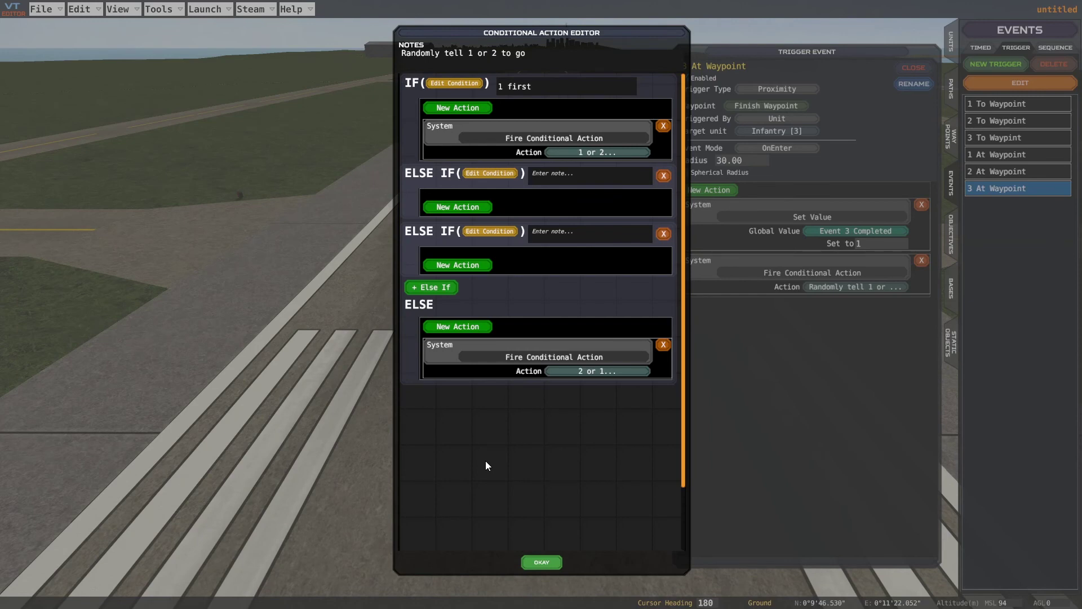
Remove both ELSE IF branches from the "Randomly tell 1 or 2 to go" conditional action and close its editor
left_click(663, 175)
left_click(662, 176)
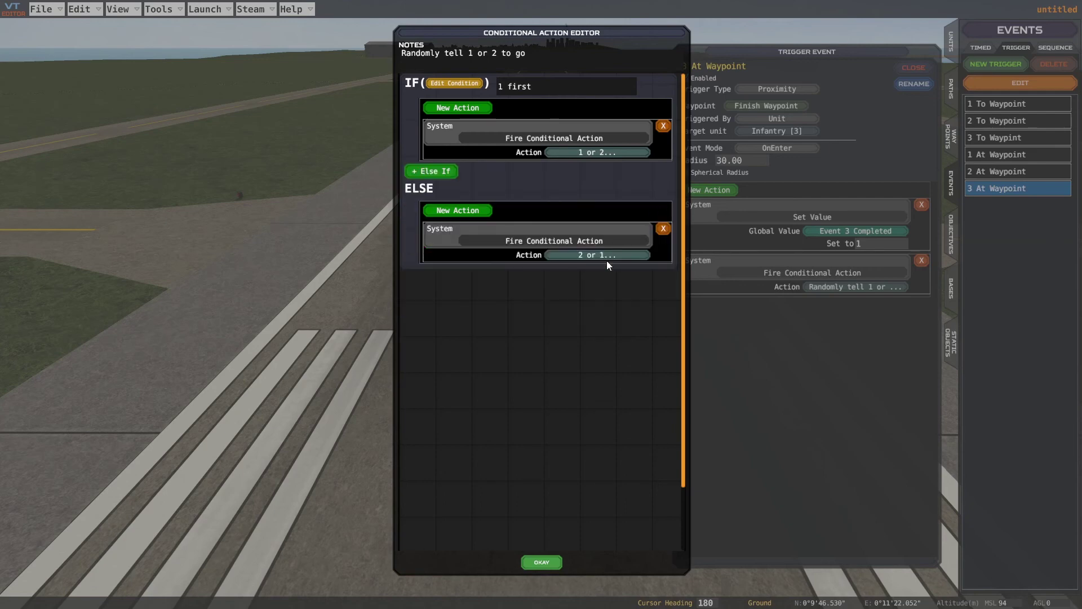
left_click(545, 562)
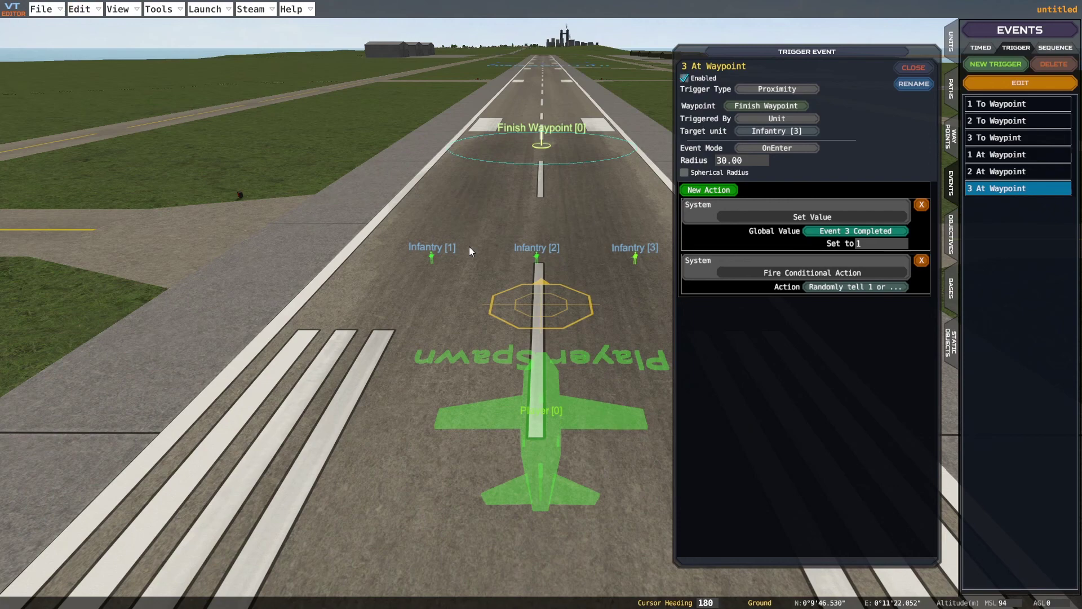
key("d")
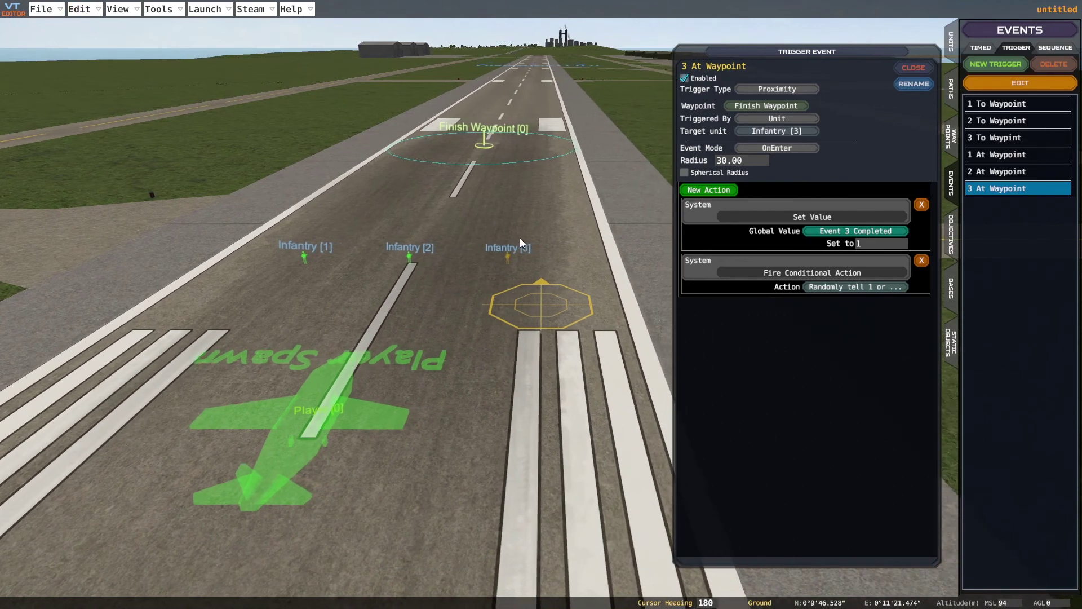
key("w")
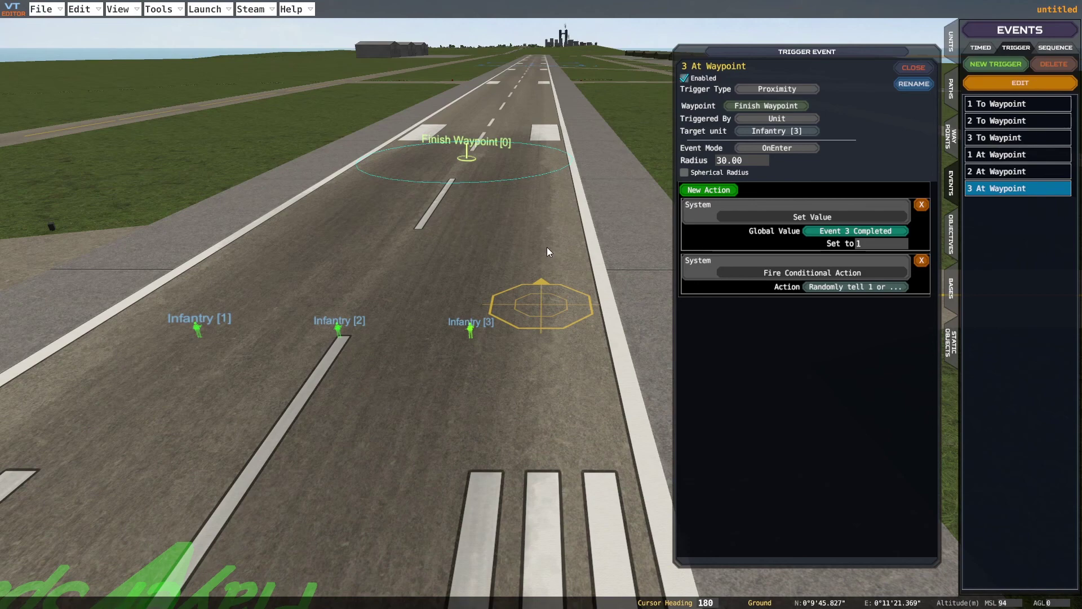
key("d")
key("w")
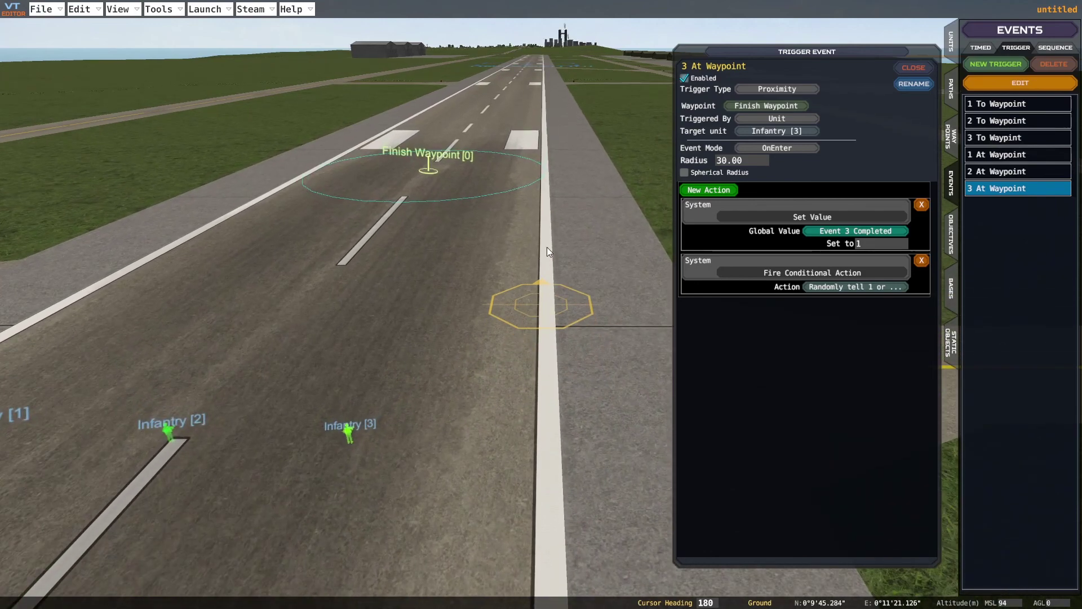
key("a")
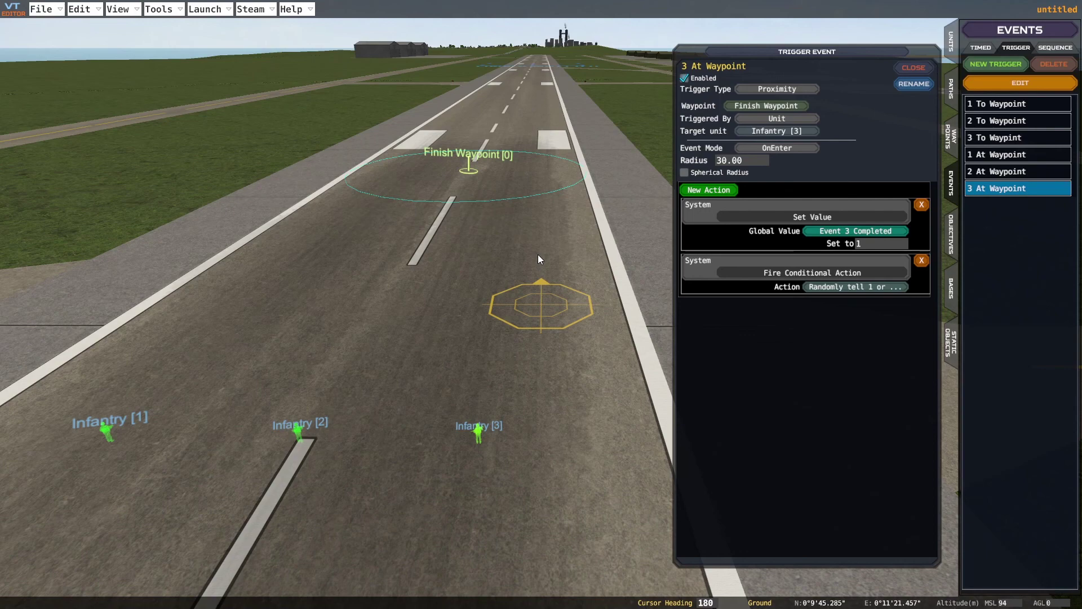
key("w")
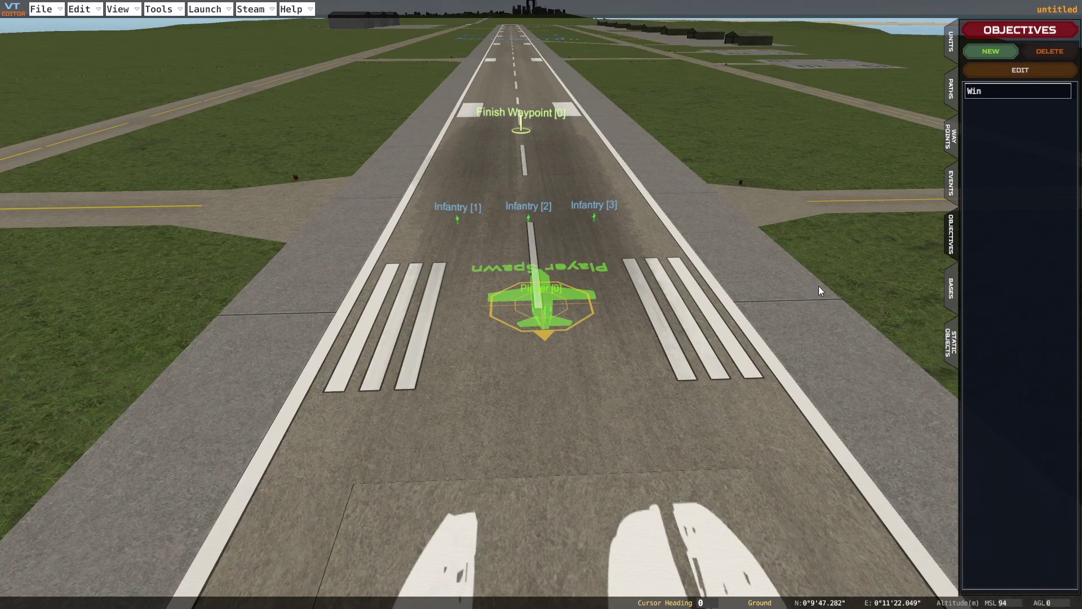
Examine the Win objective's completed event and the global value nodes in its success condition, and close the objective
double_click(992, 93)
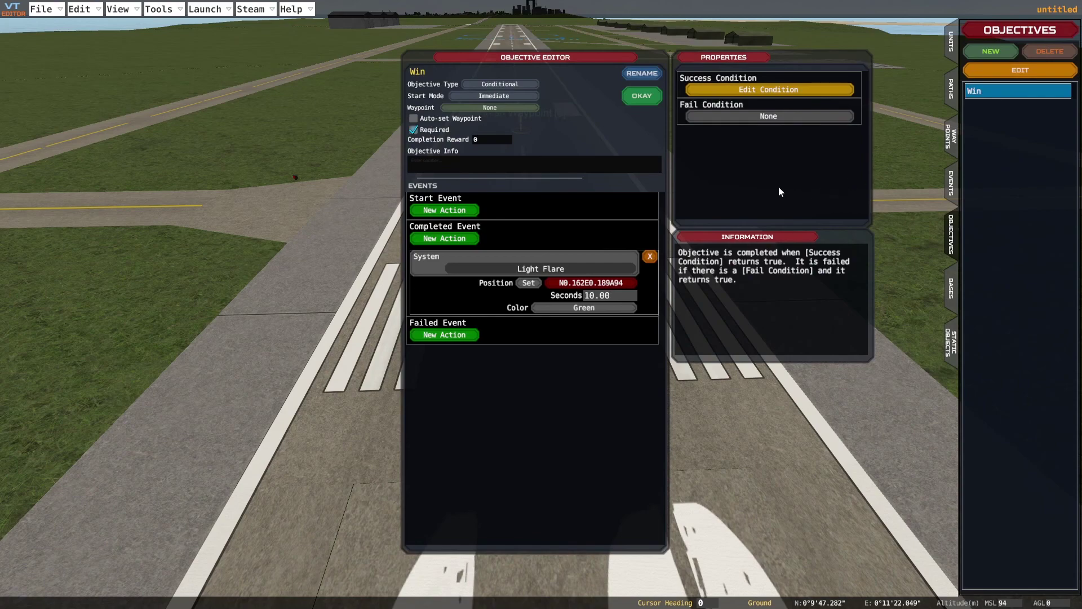
left_click(752, 89)
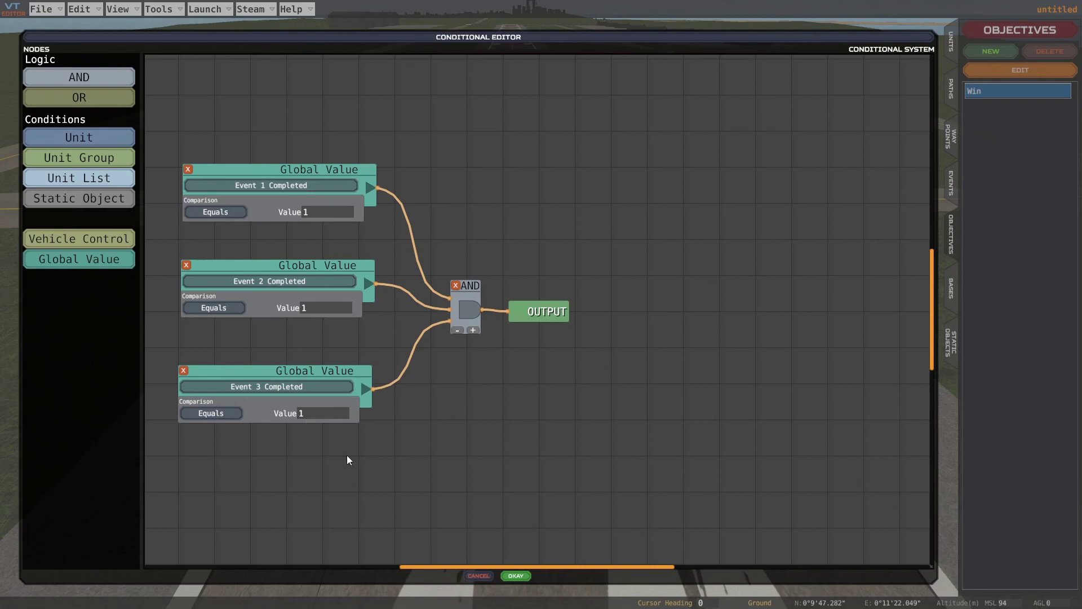
left_click(522, 576)
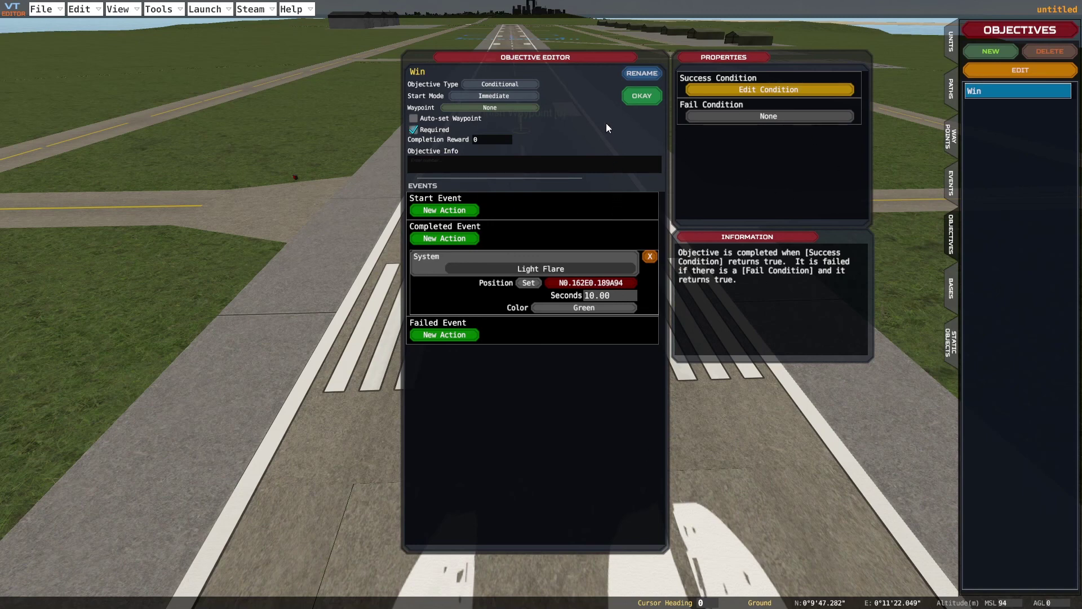
left_click(644, 97)
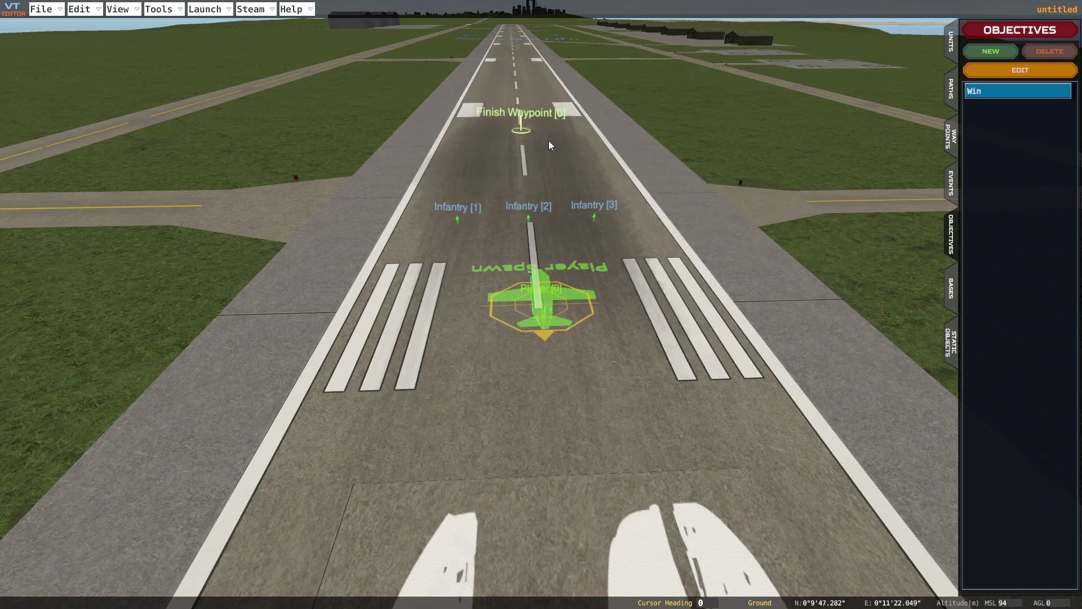